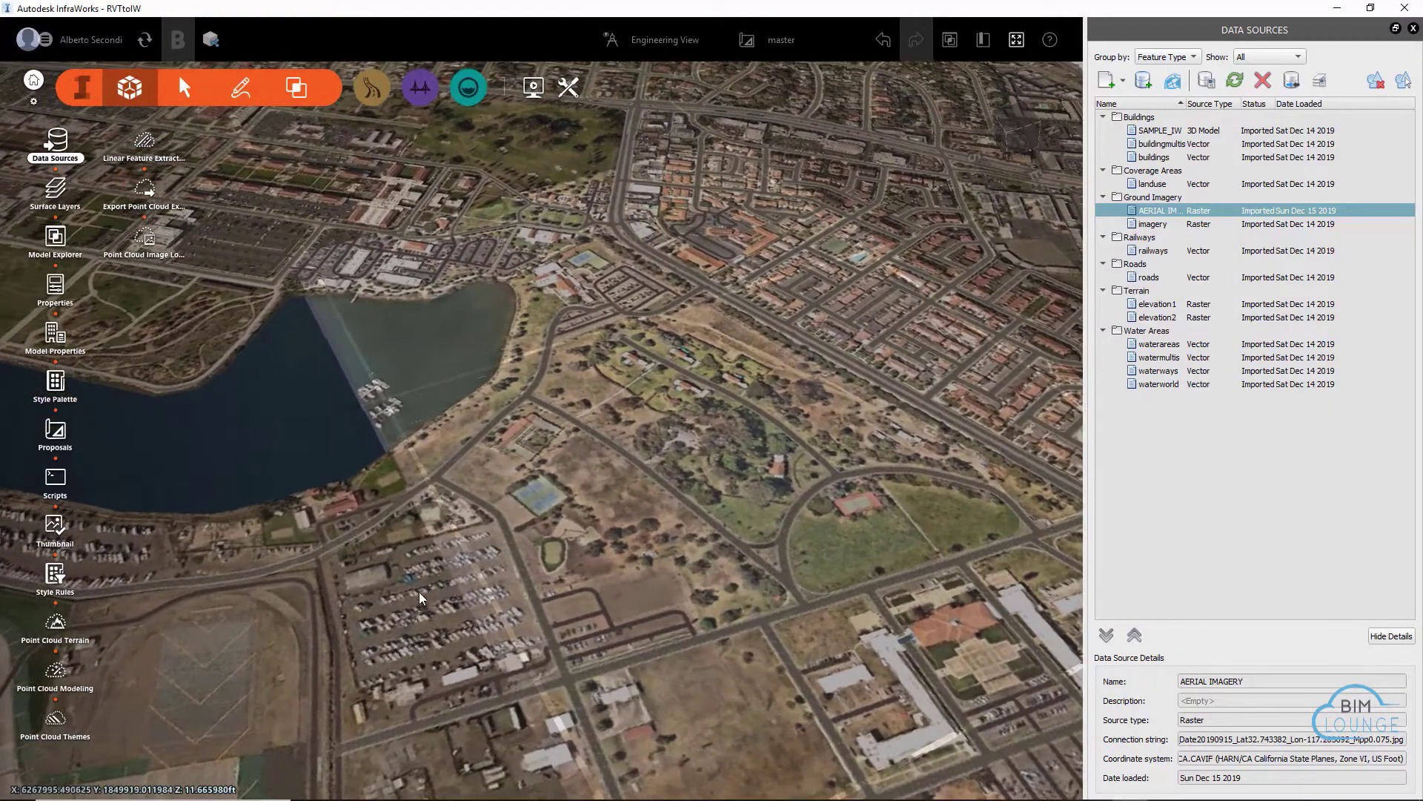
Step: Zoom out to show the whole RVTtoIW coastal city model
scroll(422, 595, up, 5)
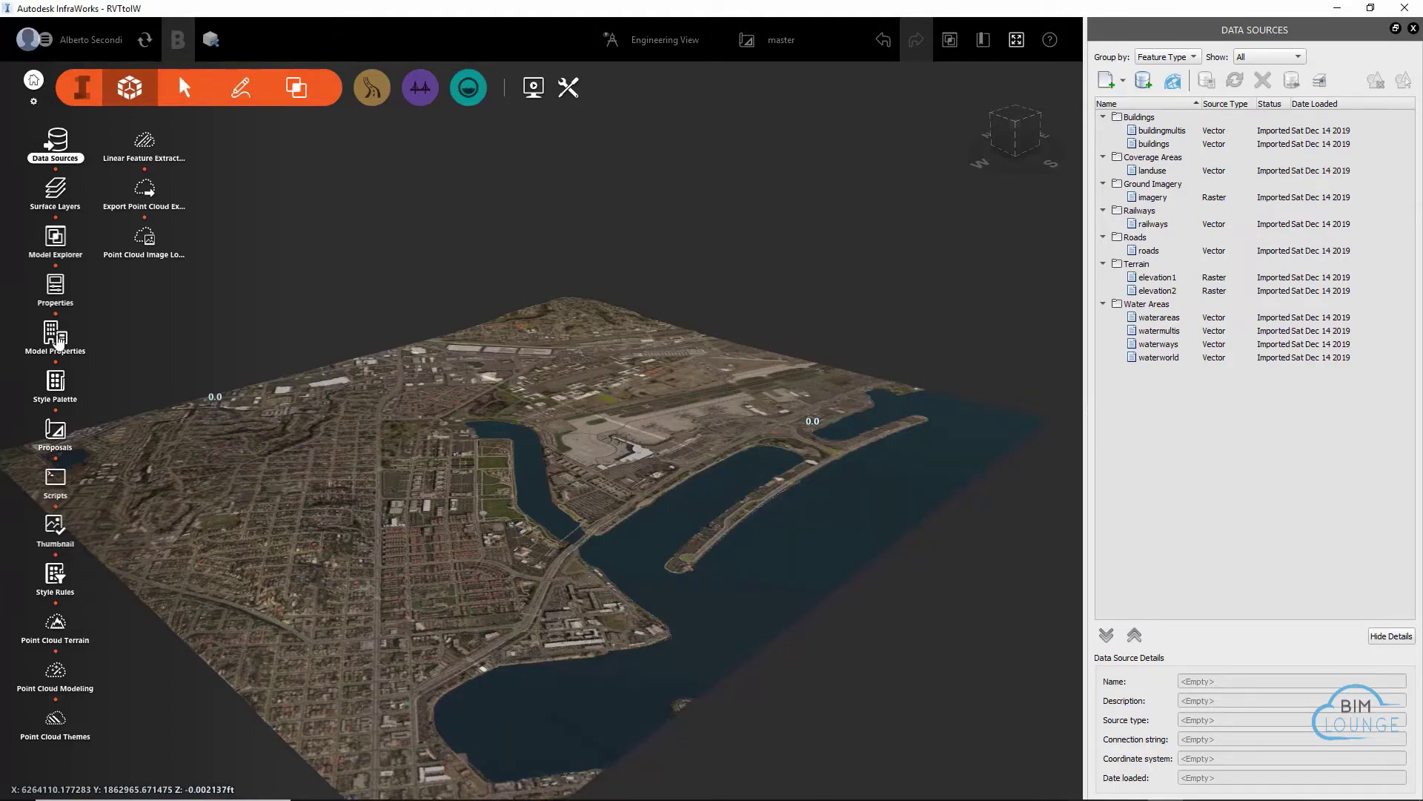
Step: Review the UCS in Model Properties, then frame an oblique airport view with water beyond the road loop
click(58, 342)
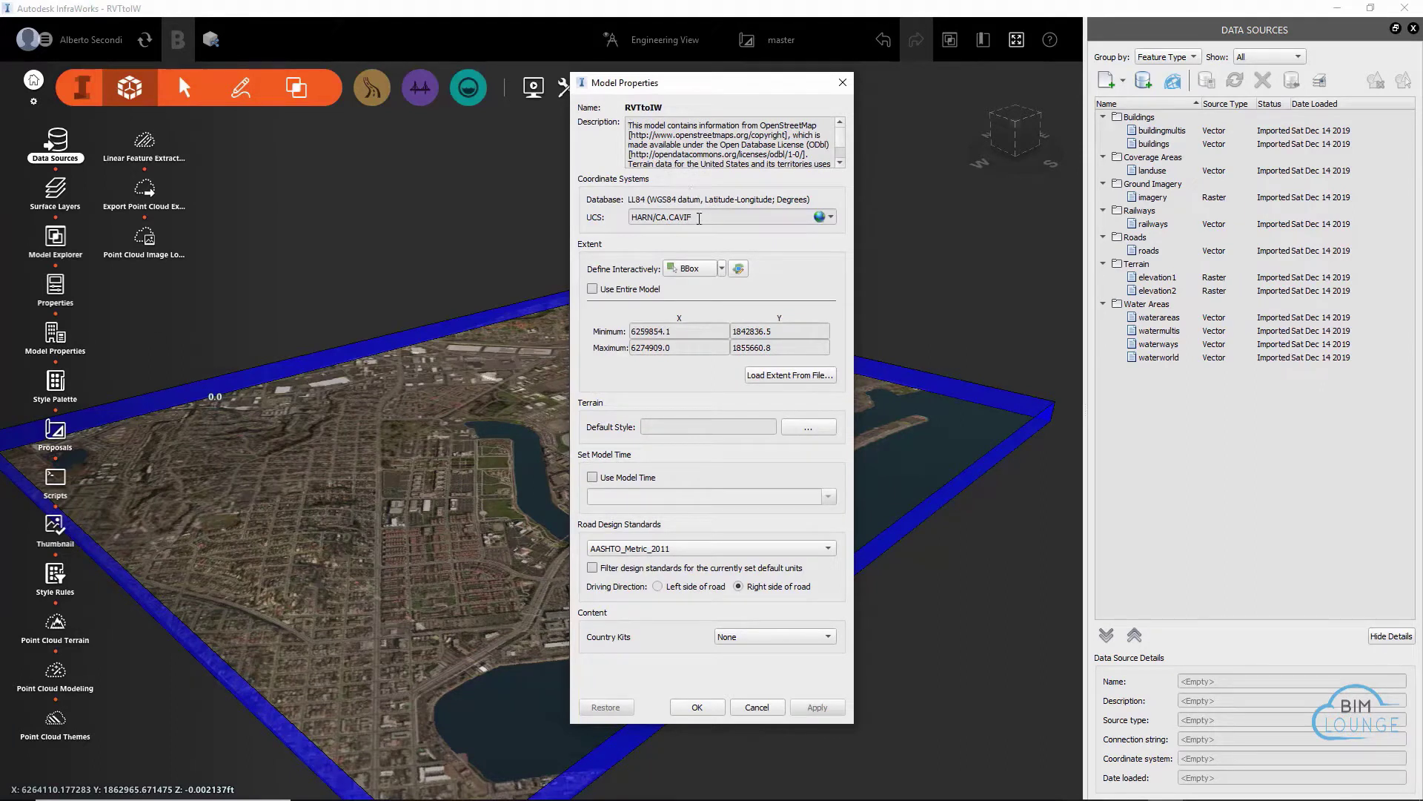
click(701, 708)
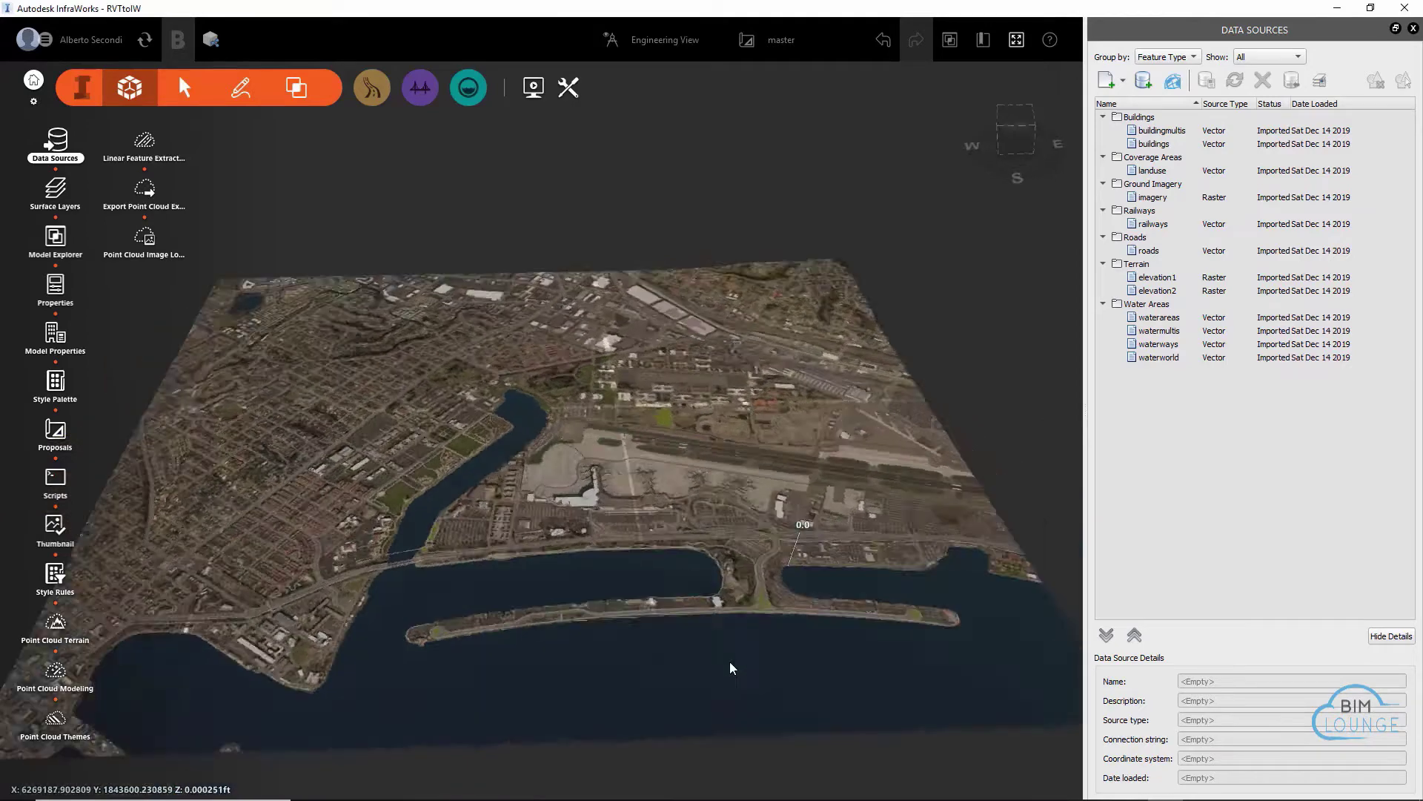
shift+middle_drag(731, 661, 519, 512)
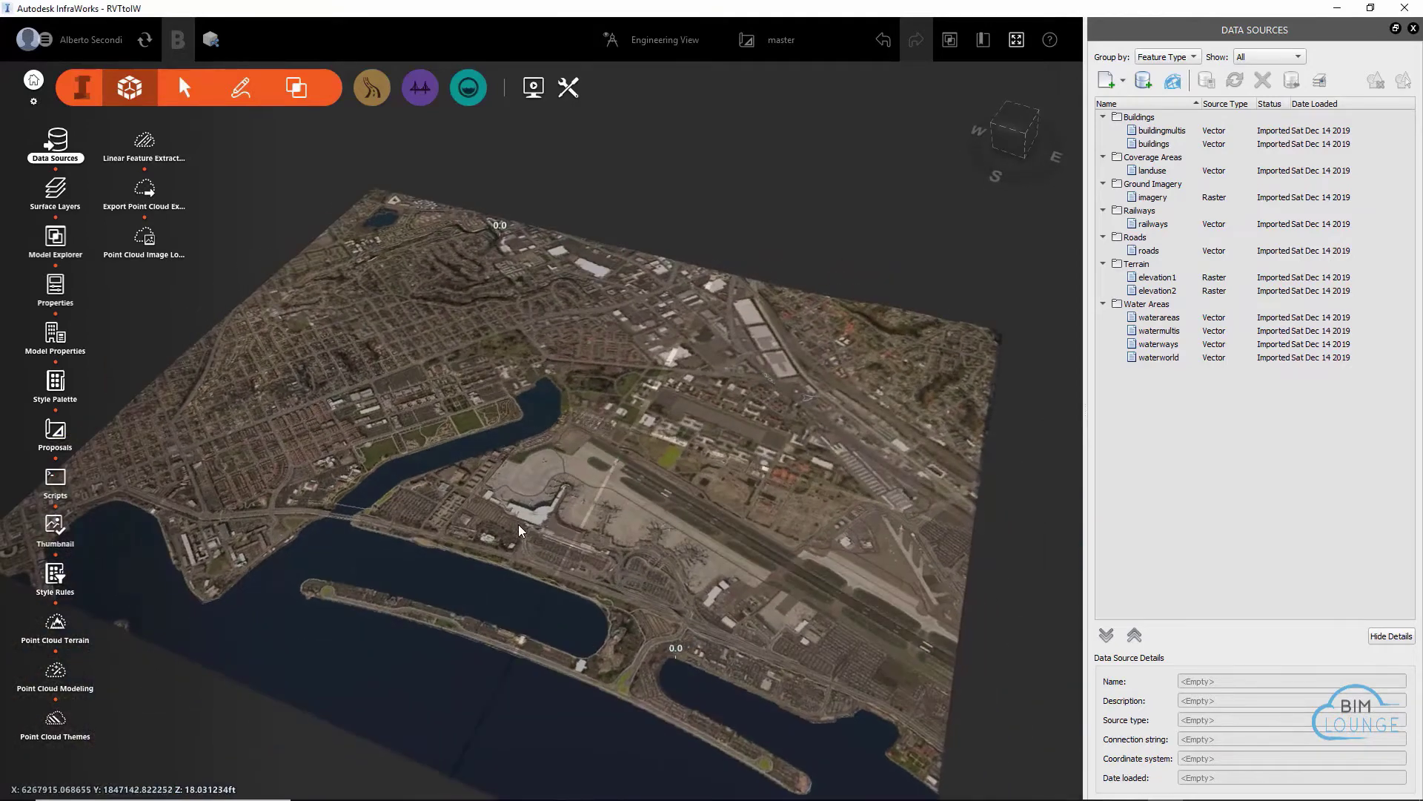
scroll(519, 512, up, 3)
scroll(519, 511, up, 5)
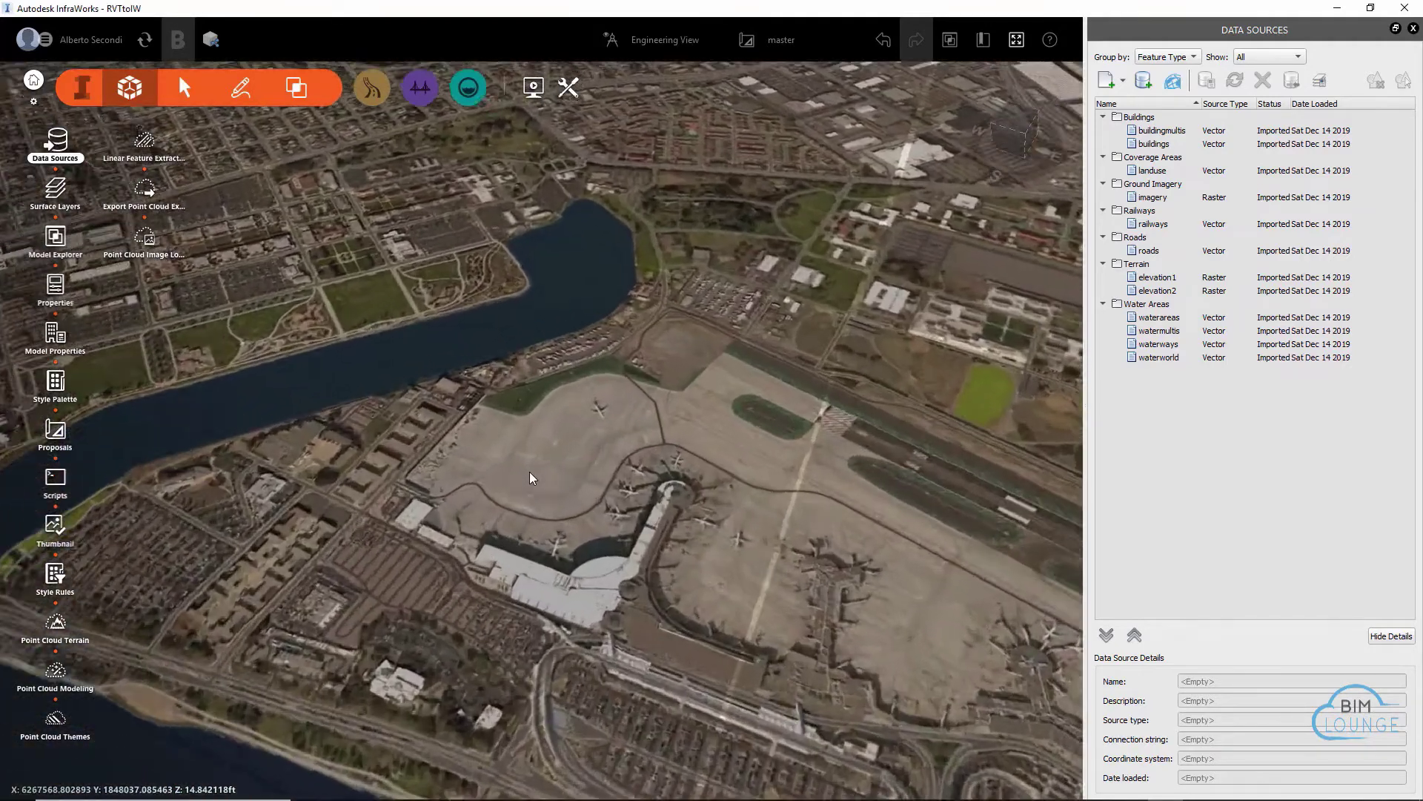
scroll(563, 448, up, 4)
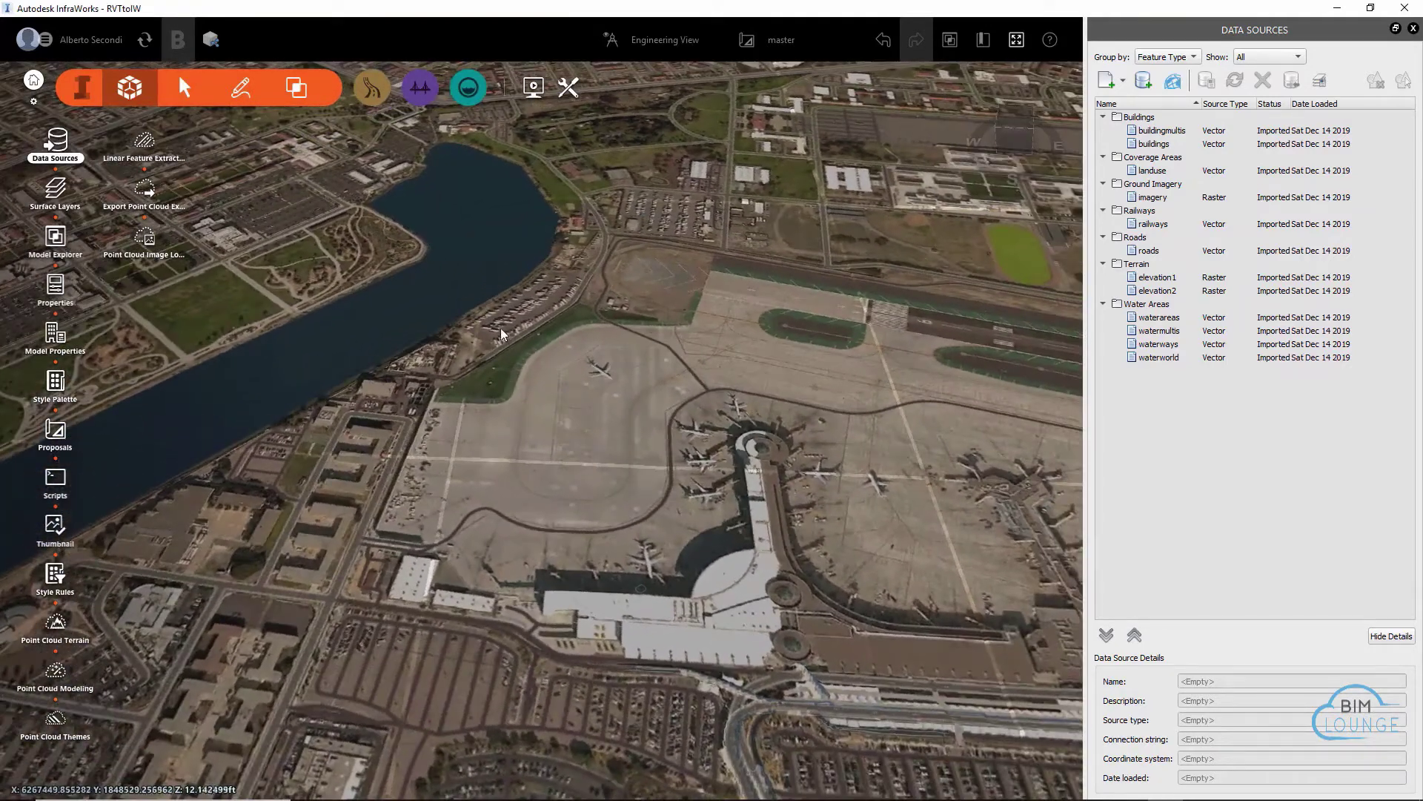
scroll(497, 319, up, 3)
shift+middle_drag(496, 319, 312, 689)
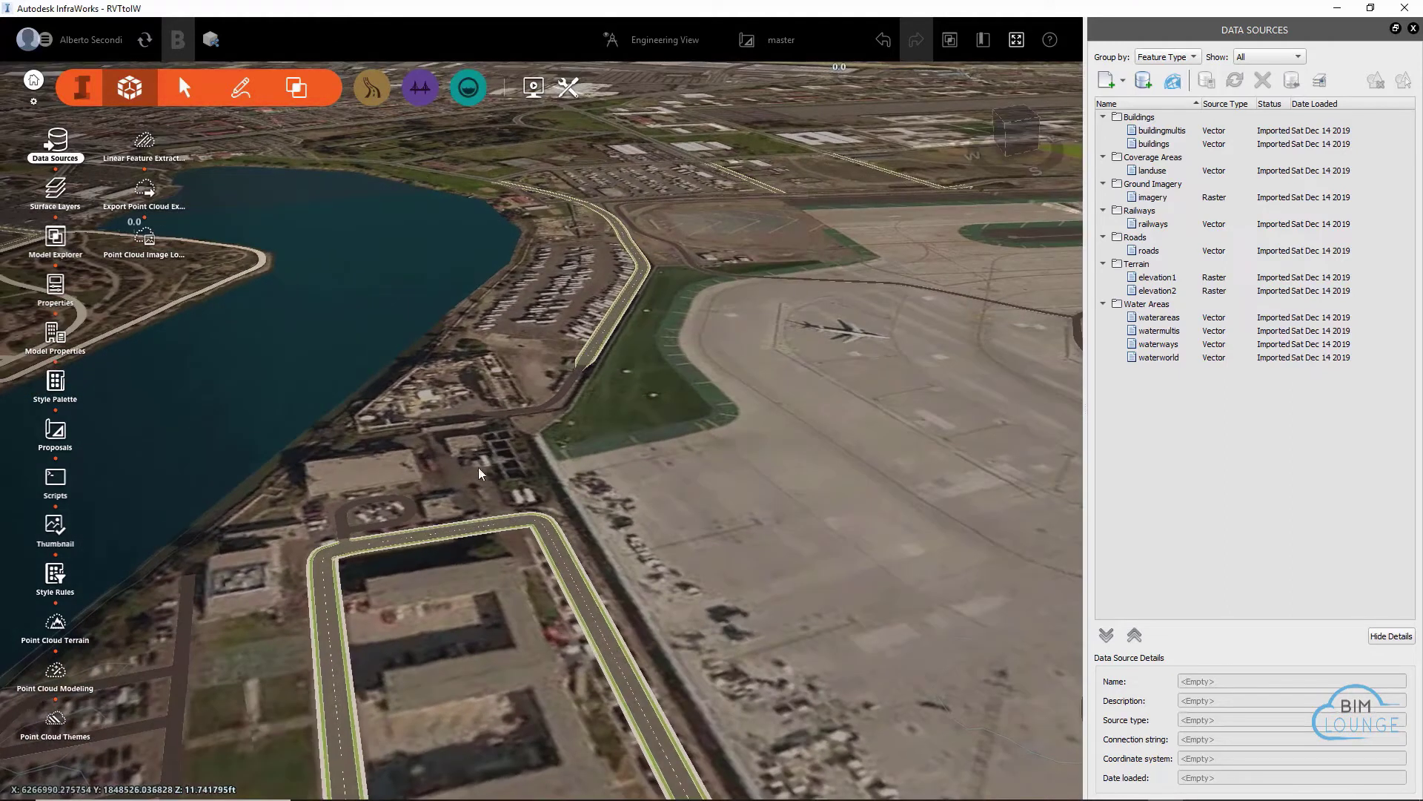
shift+middle_drag(558, 539, 517, 582)
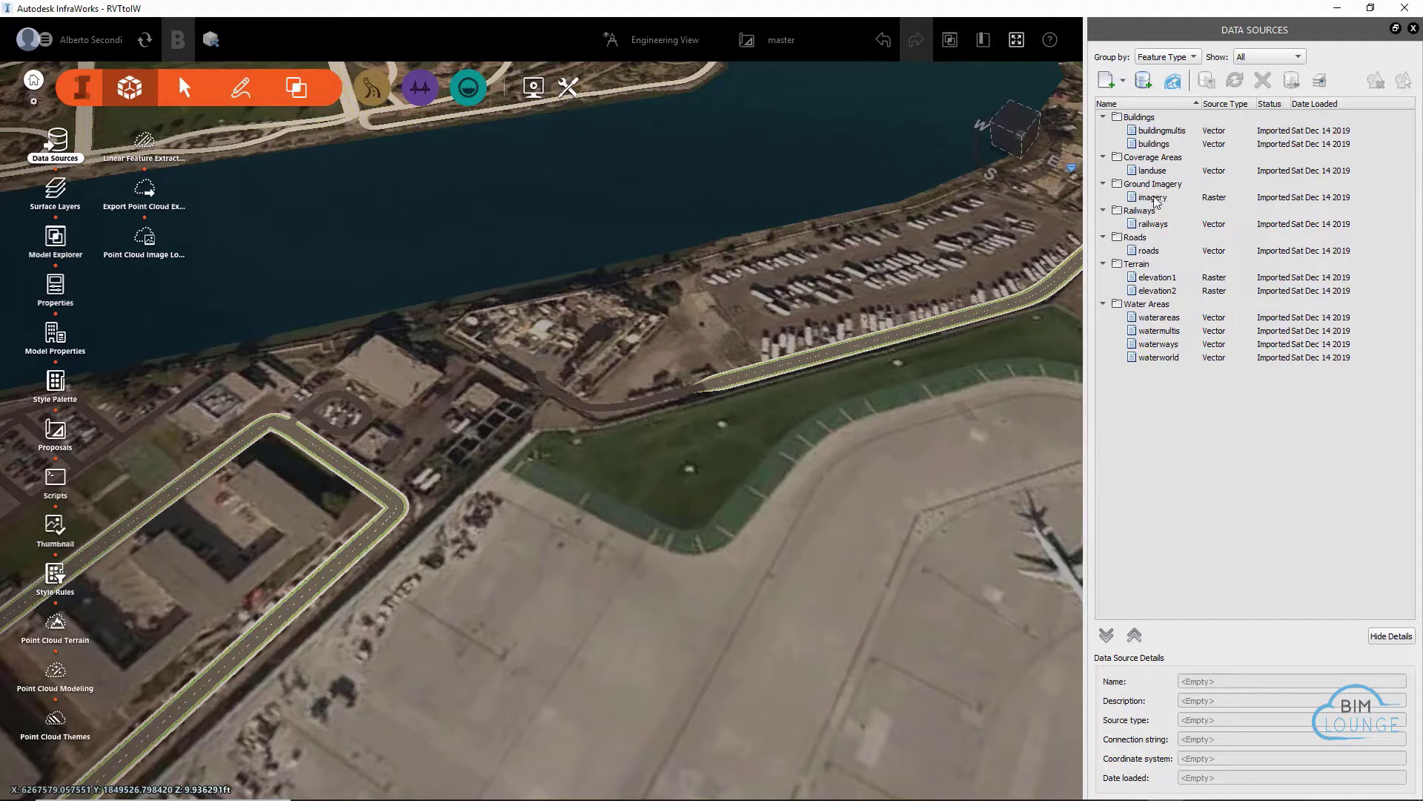
Step: Review the 'imagery' source's Raster tab, noting tile level 17 at 1.1943 m/pixel, then cancel
click(1153, 198)
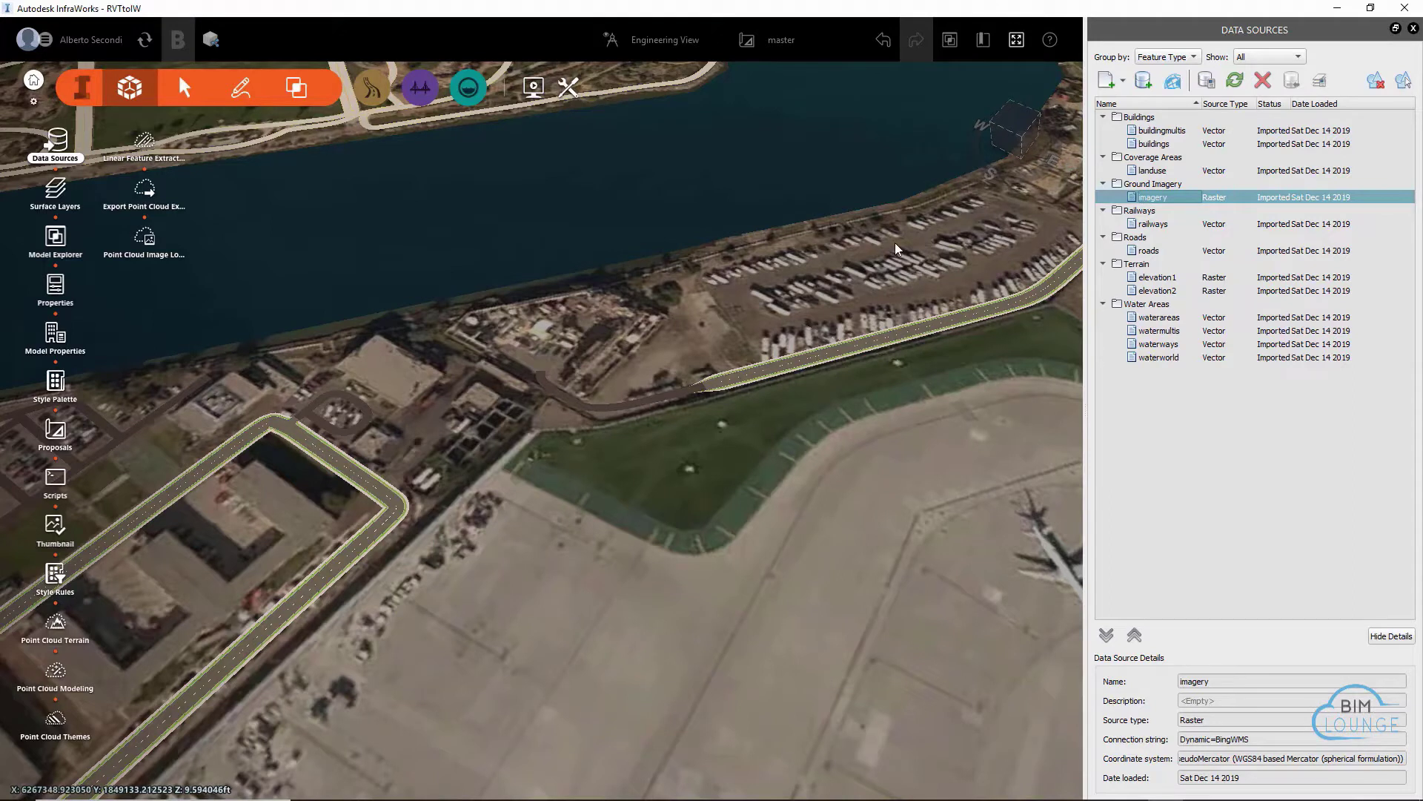
double_click(1154, 198)
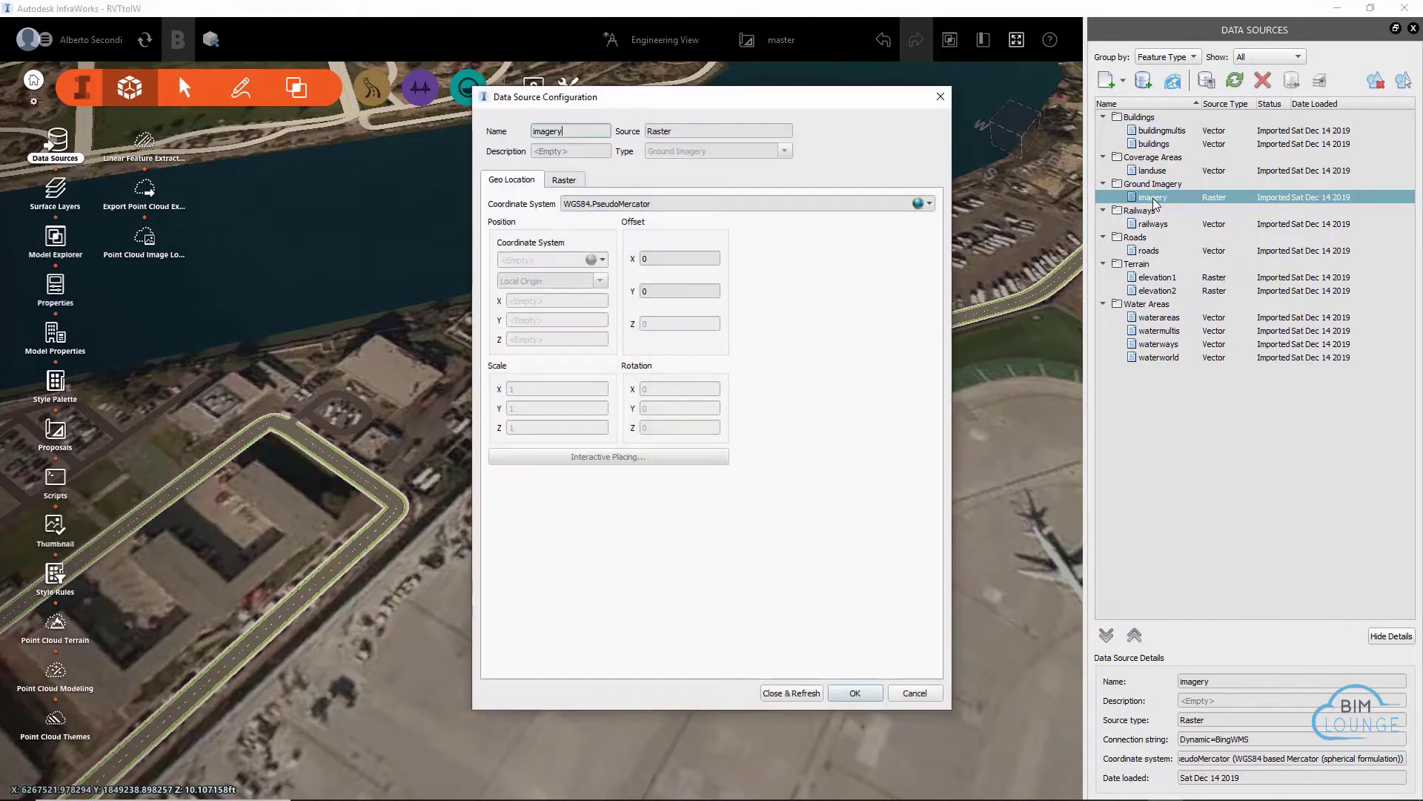
click(564, 181)
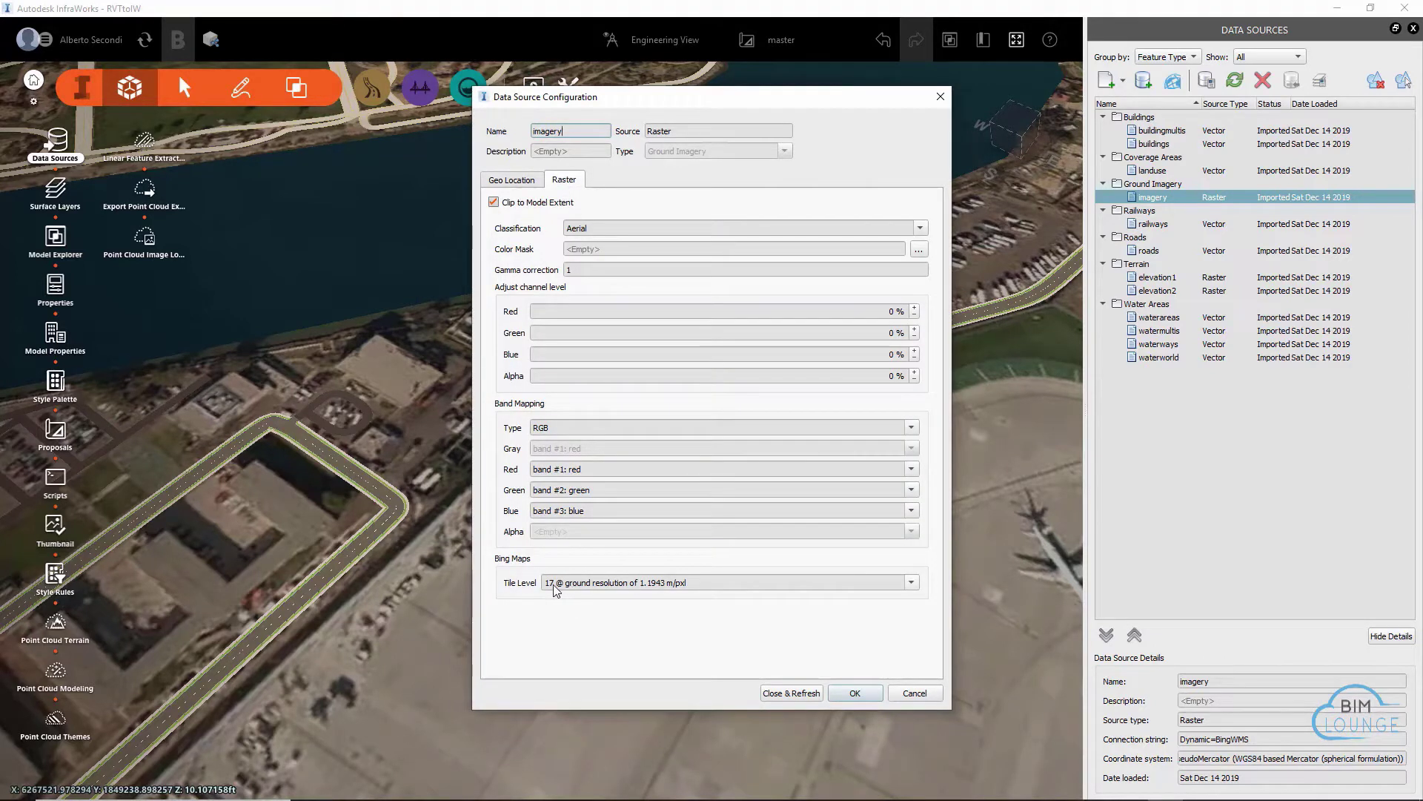
click(911, 583)
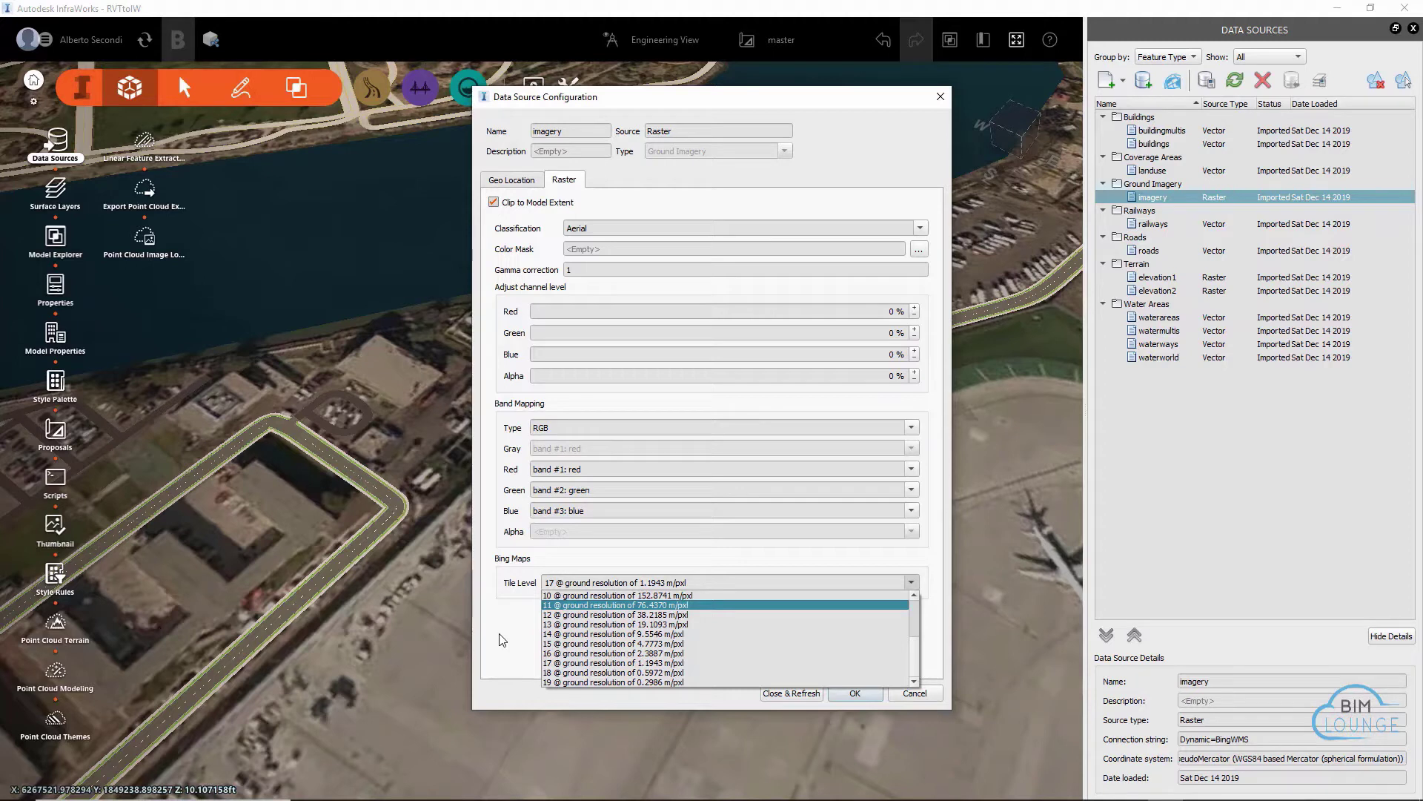
click(918, 694)
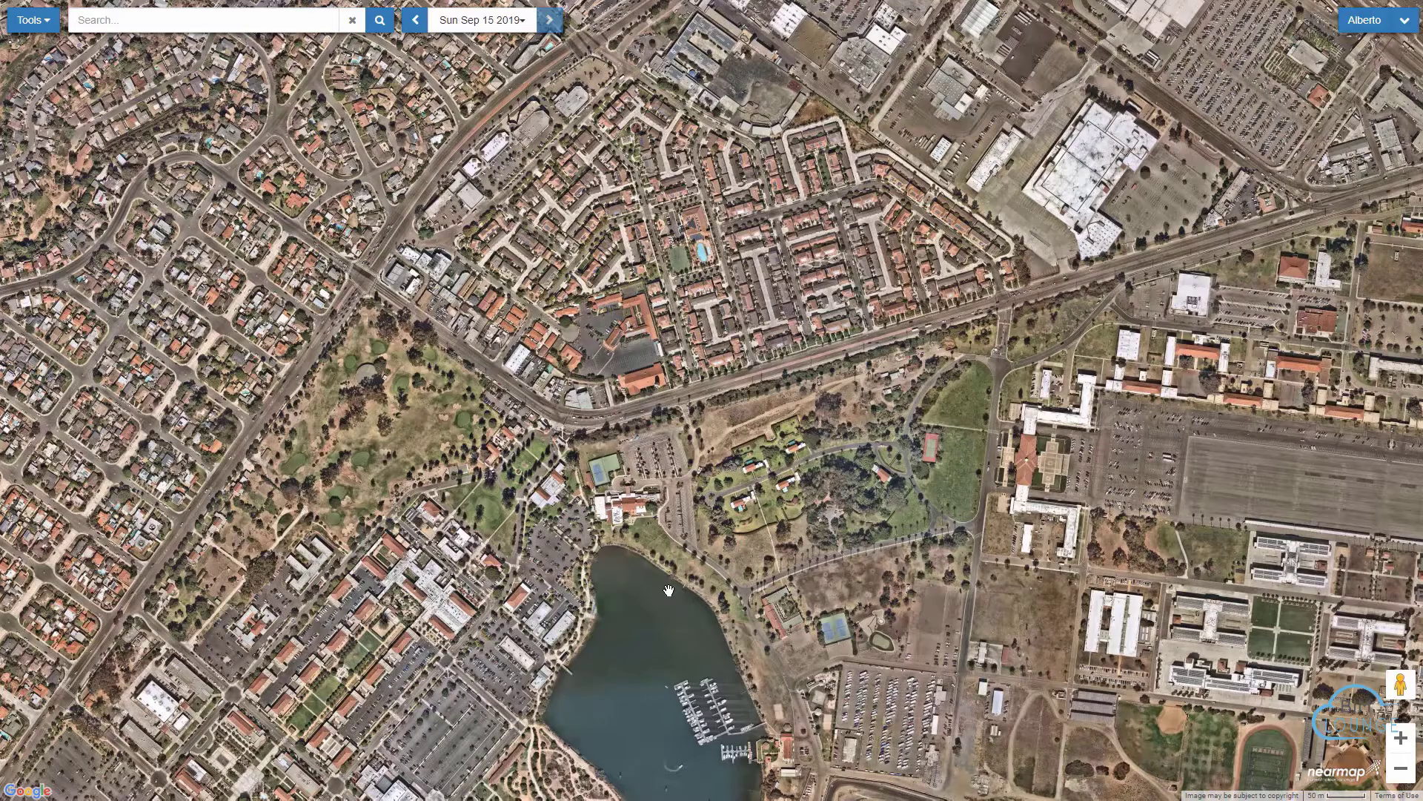
Step: Zoom in on the park cottages and lakeside clubhouse, then recentre on the park and lake
scroll(712, 526, up, 2)
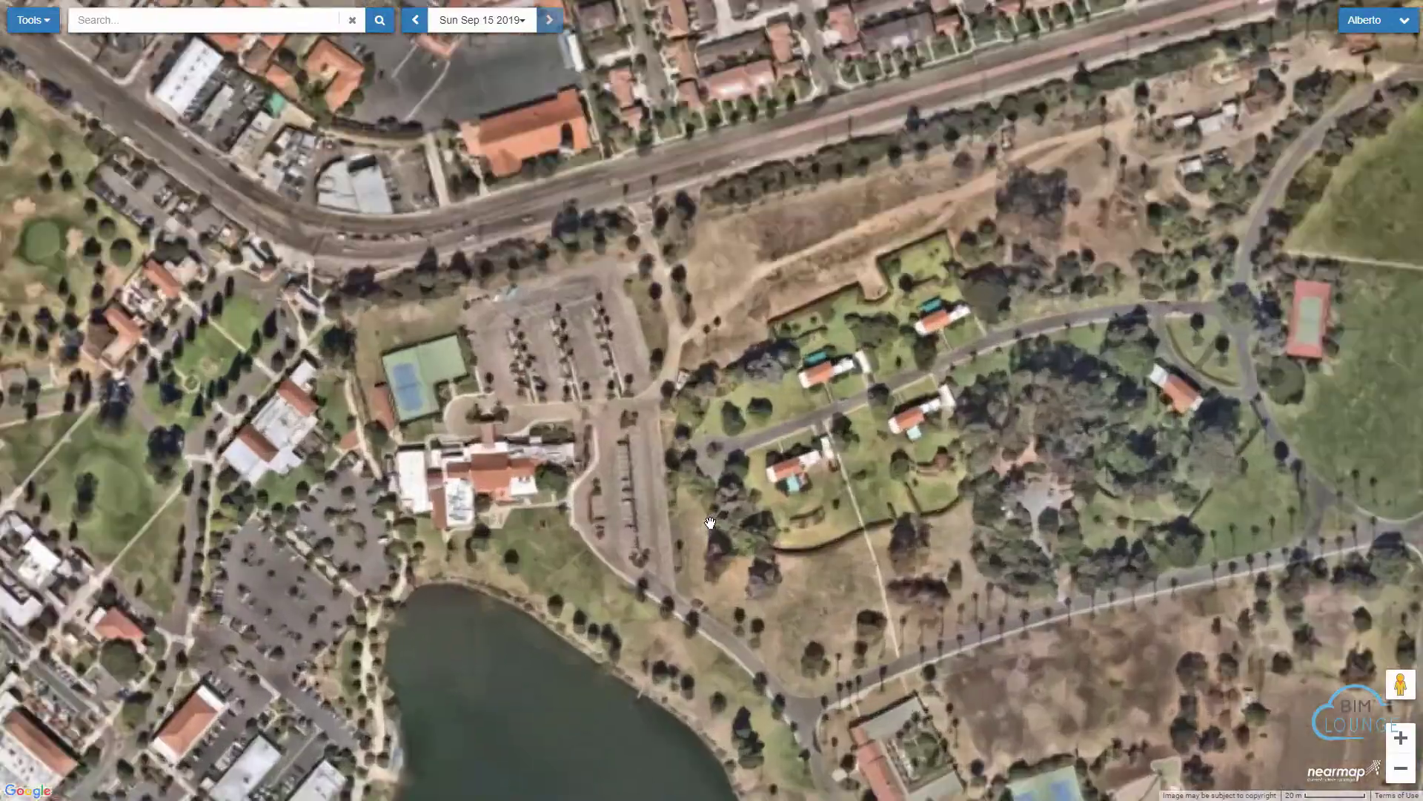
scroll(828, 496, up, 1)
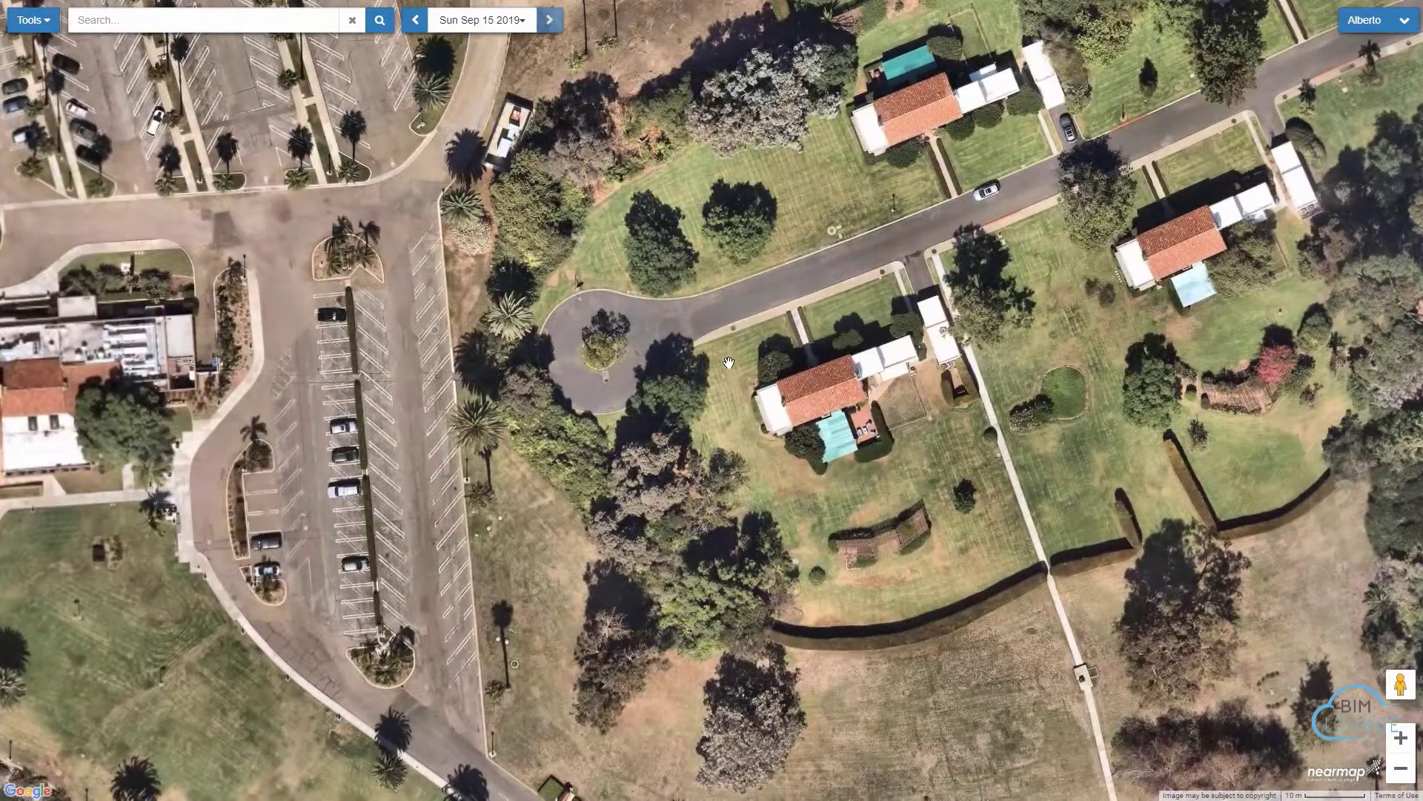
drag(864, 514, 709, 512)
scroll(827, 390, down, 1)
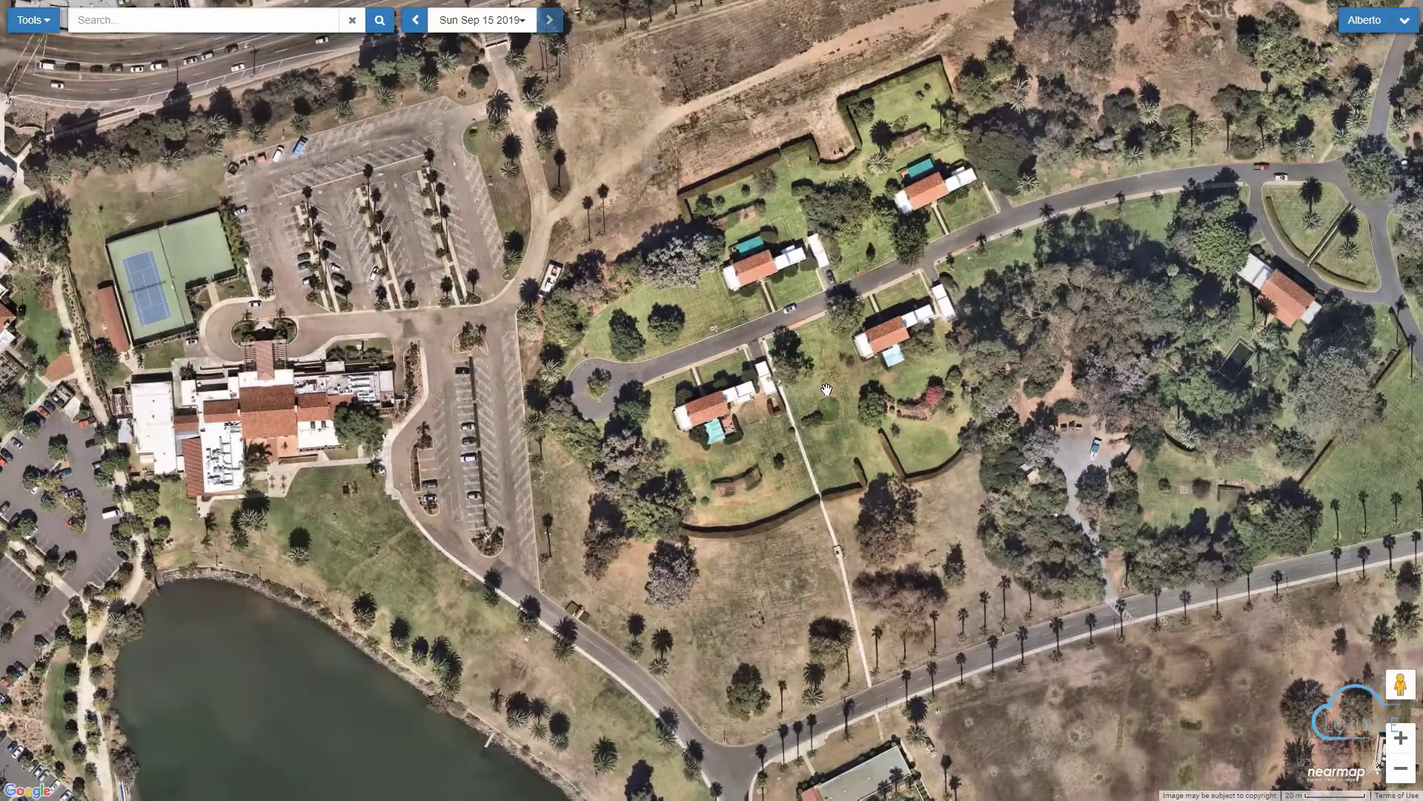
drag(445, 467, 919, 462)
scroll(574, 481, up, 1)
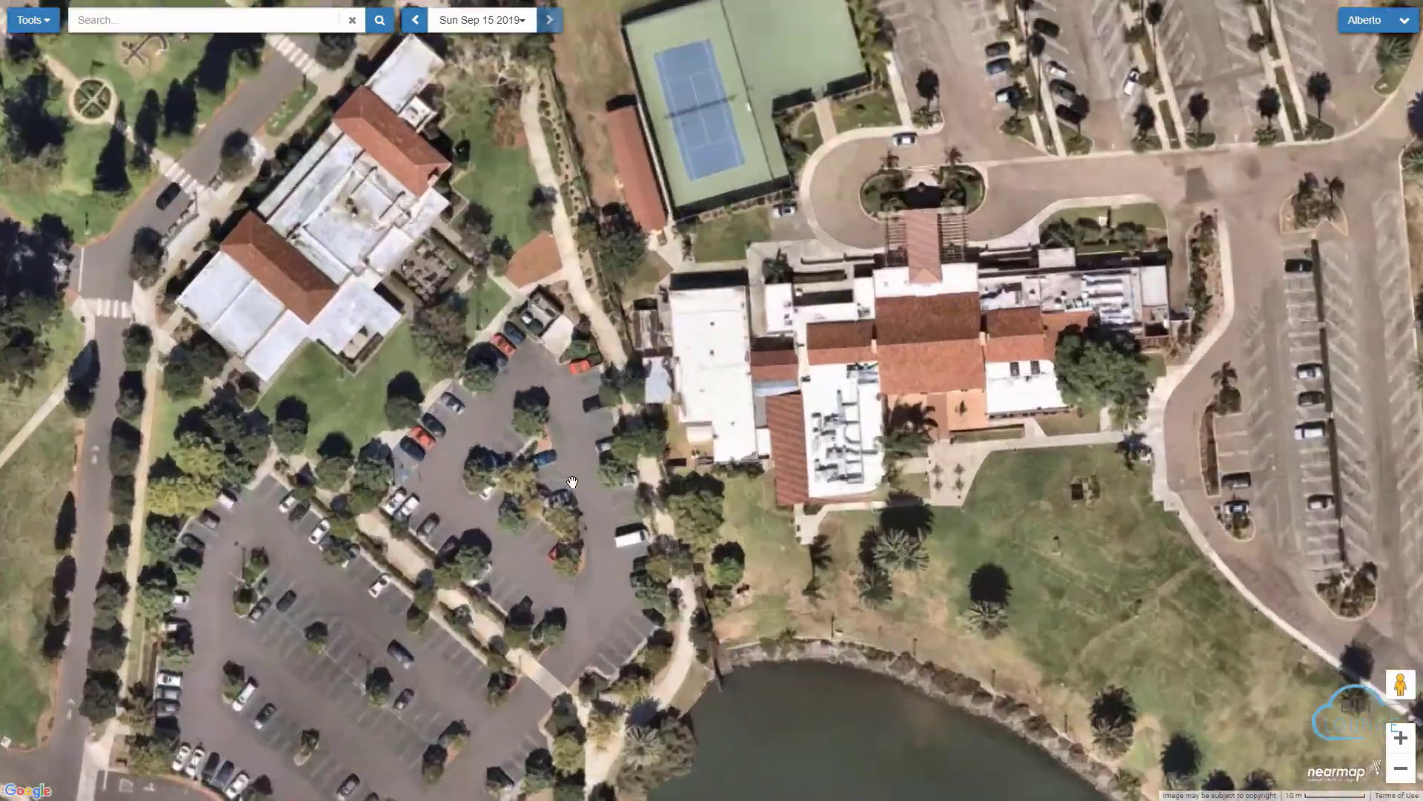
scroll(573, 481, down, 2)
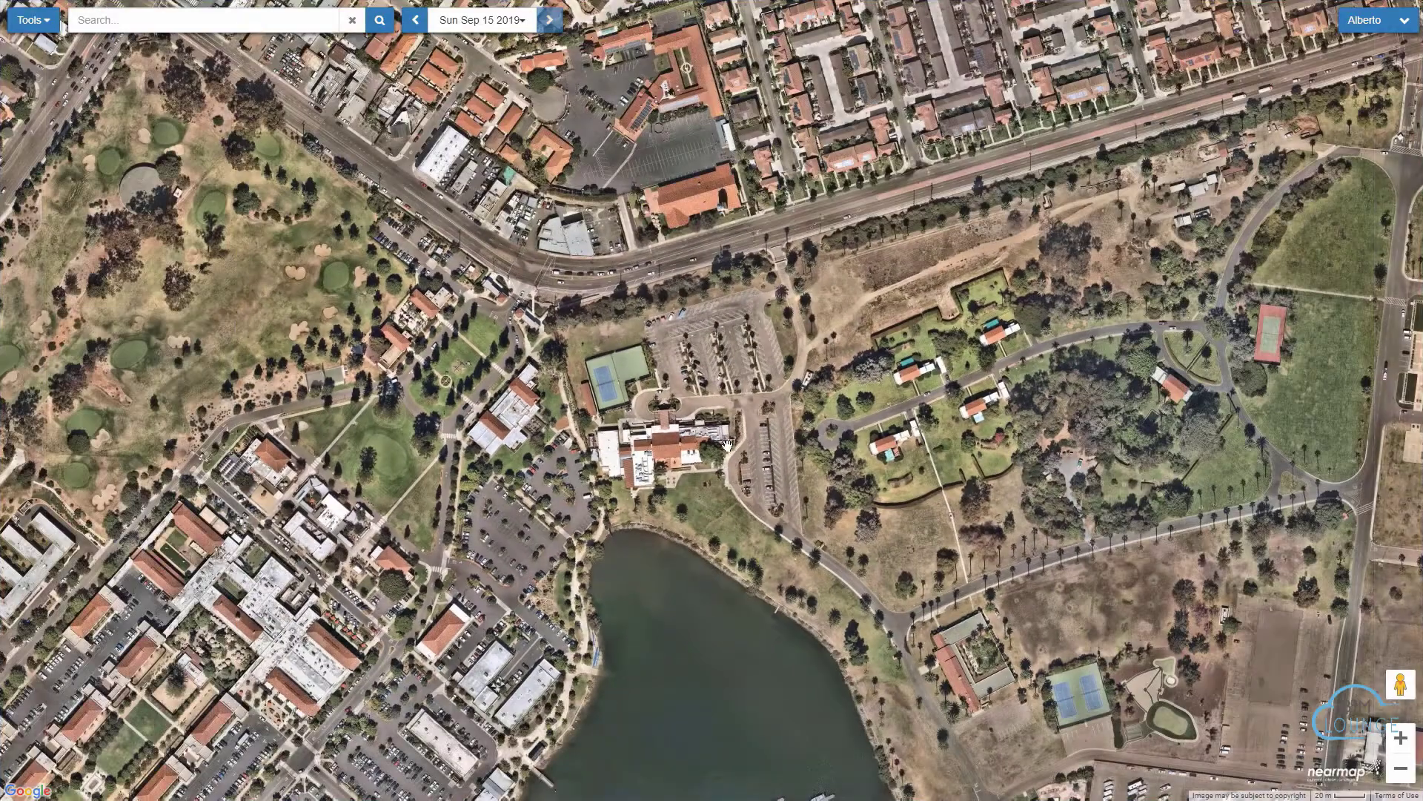
scroll(745, 449, down, 1)
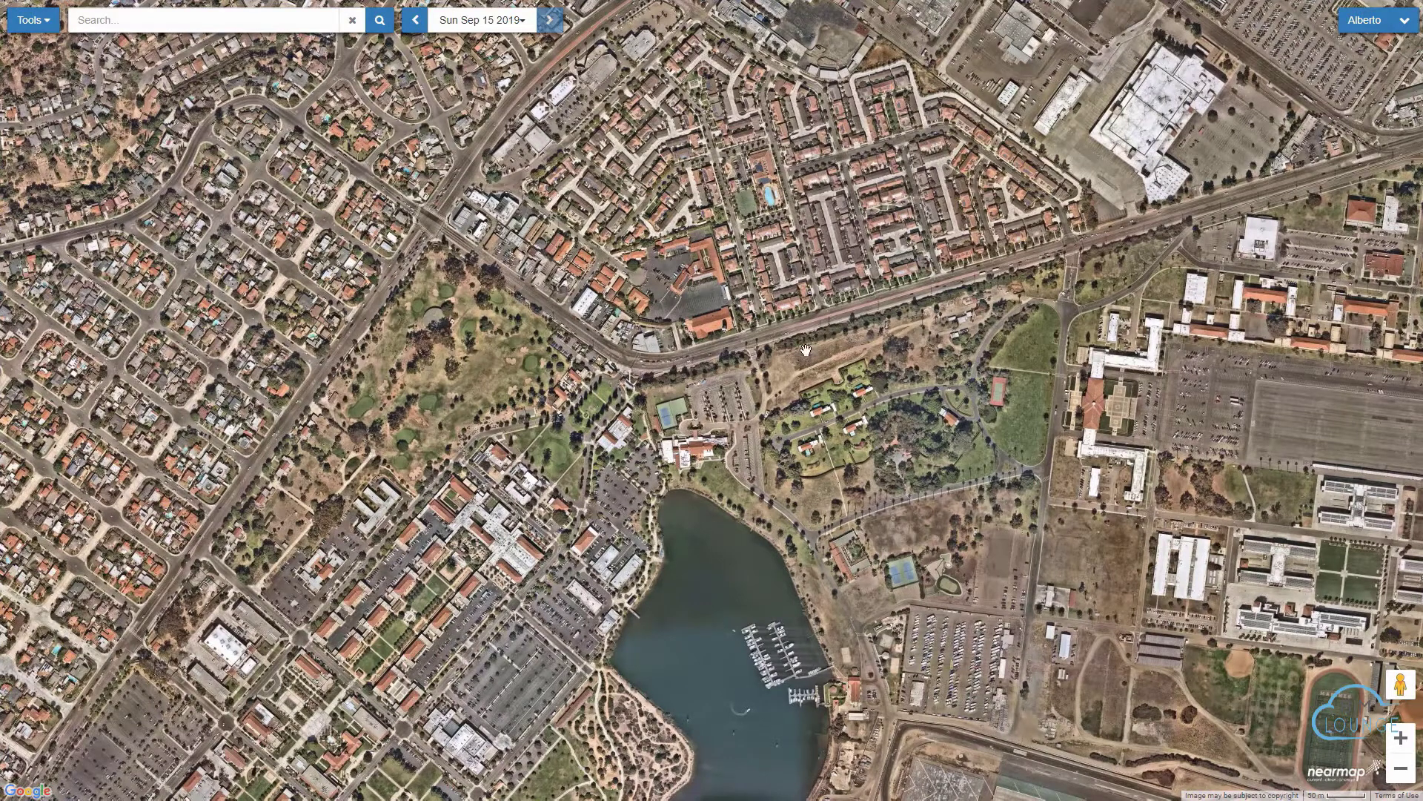
drag(817, 359, 734, 424)
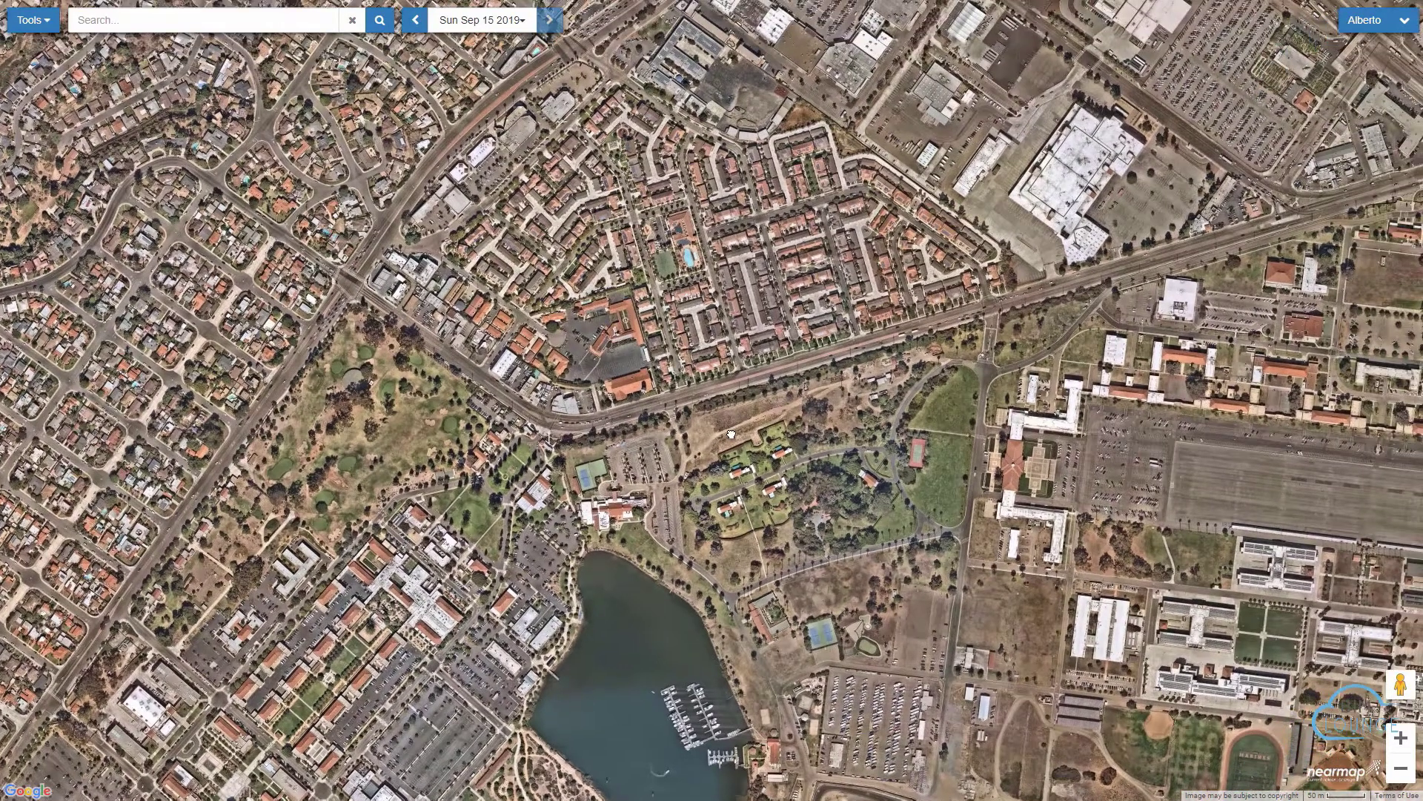
Step: Set up a defined-area imagery export in NAD83 / California Zone 6 (US Feet) with a georeference file
click(26, 22)
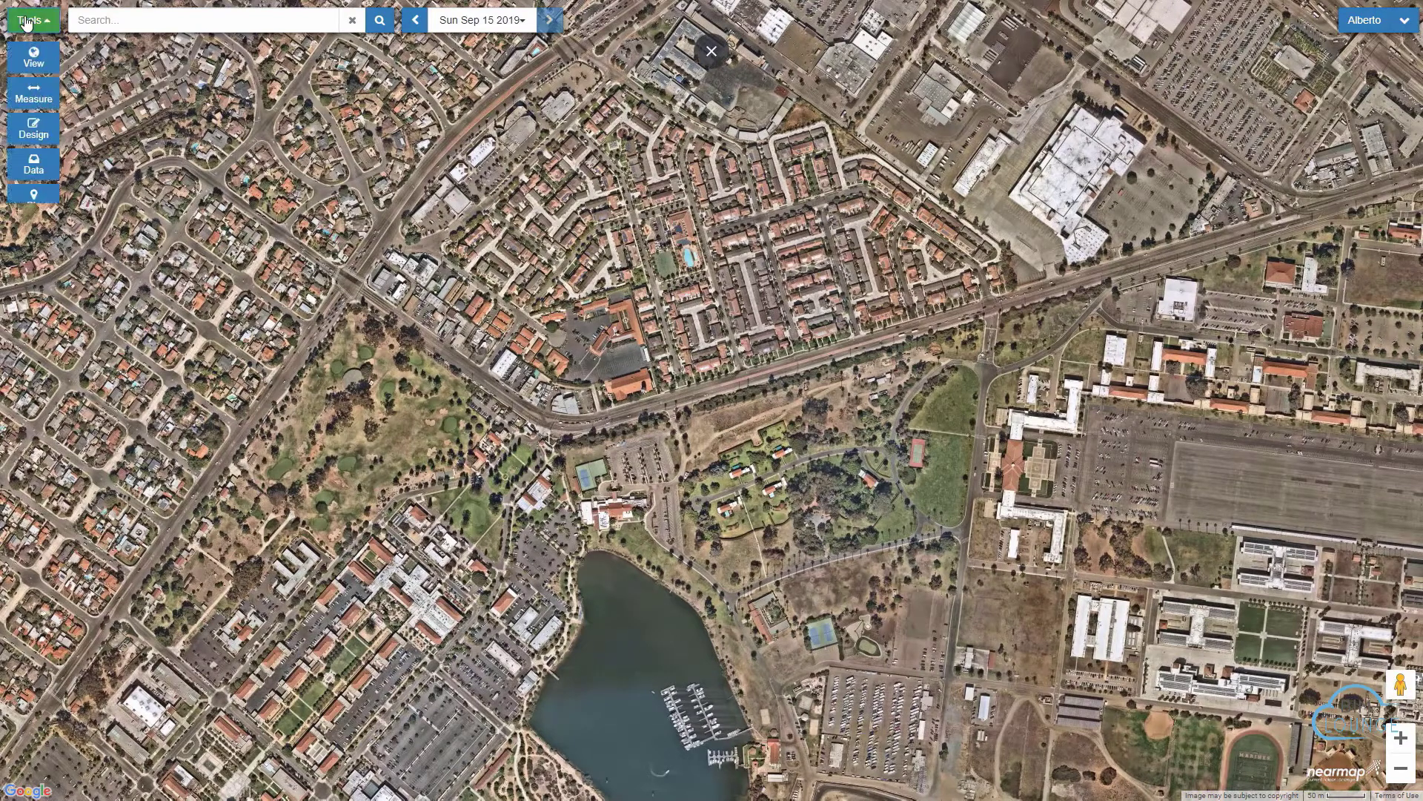
click(30, 239)
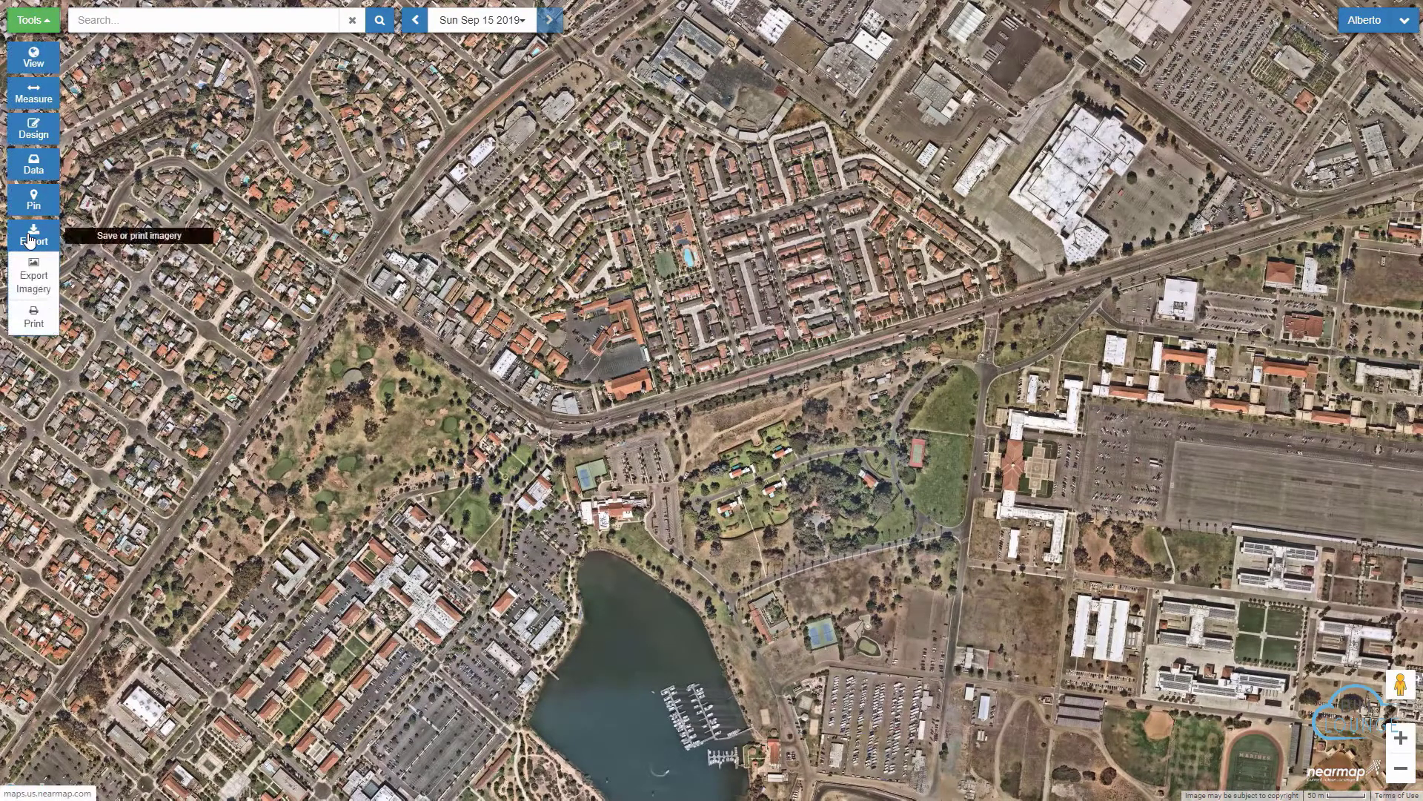
click(34, 281)
click(122, 111)
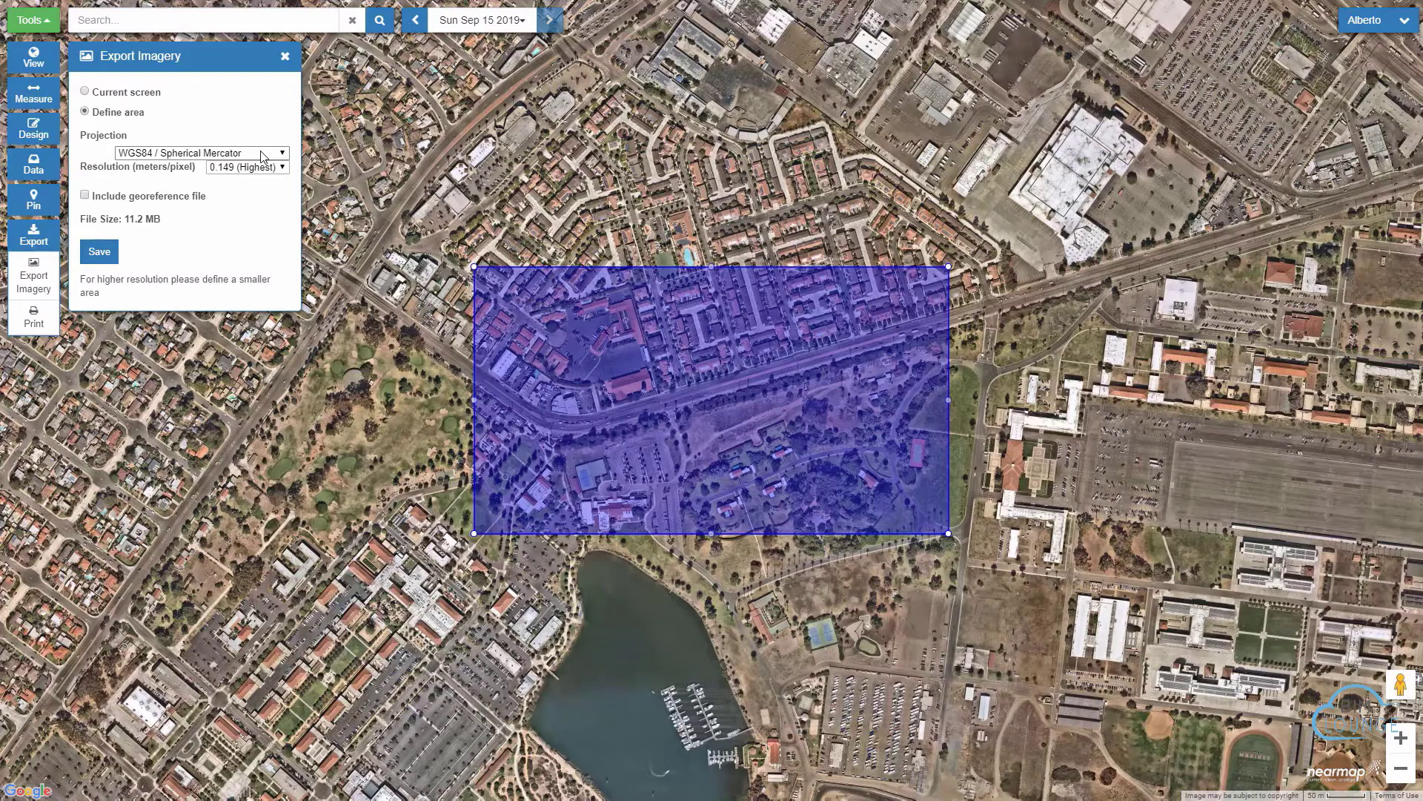
click(262, 154)
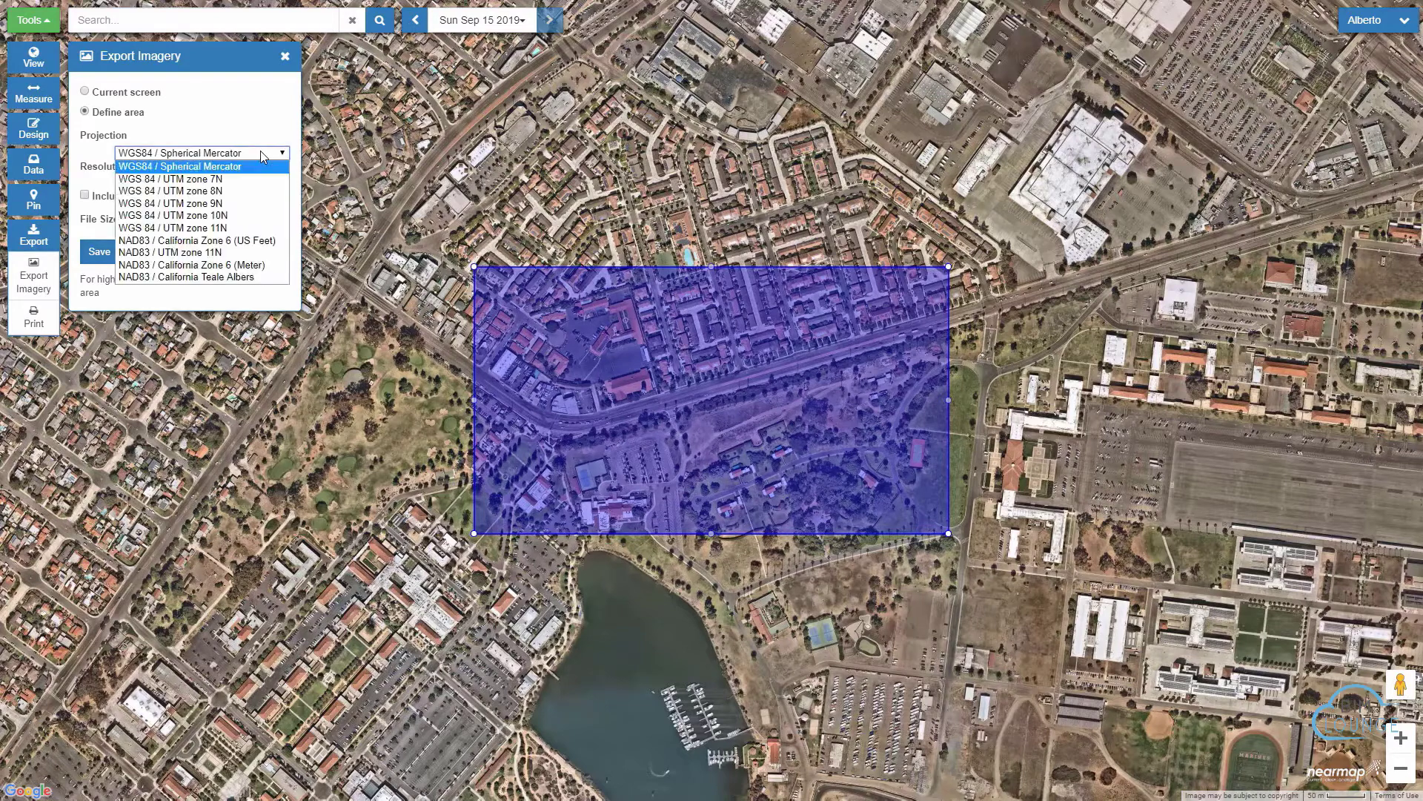
click(252, 241)
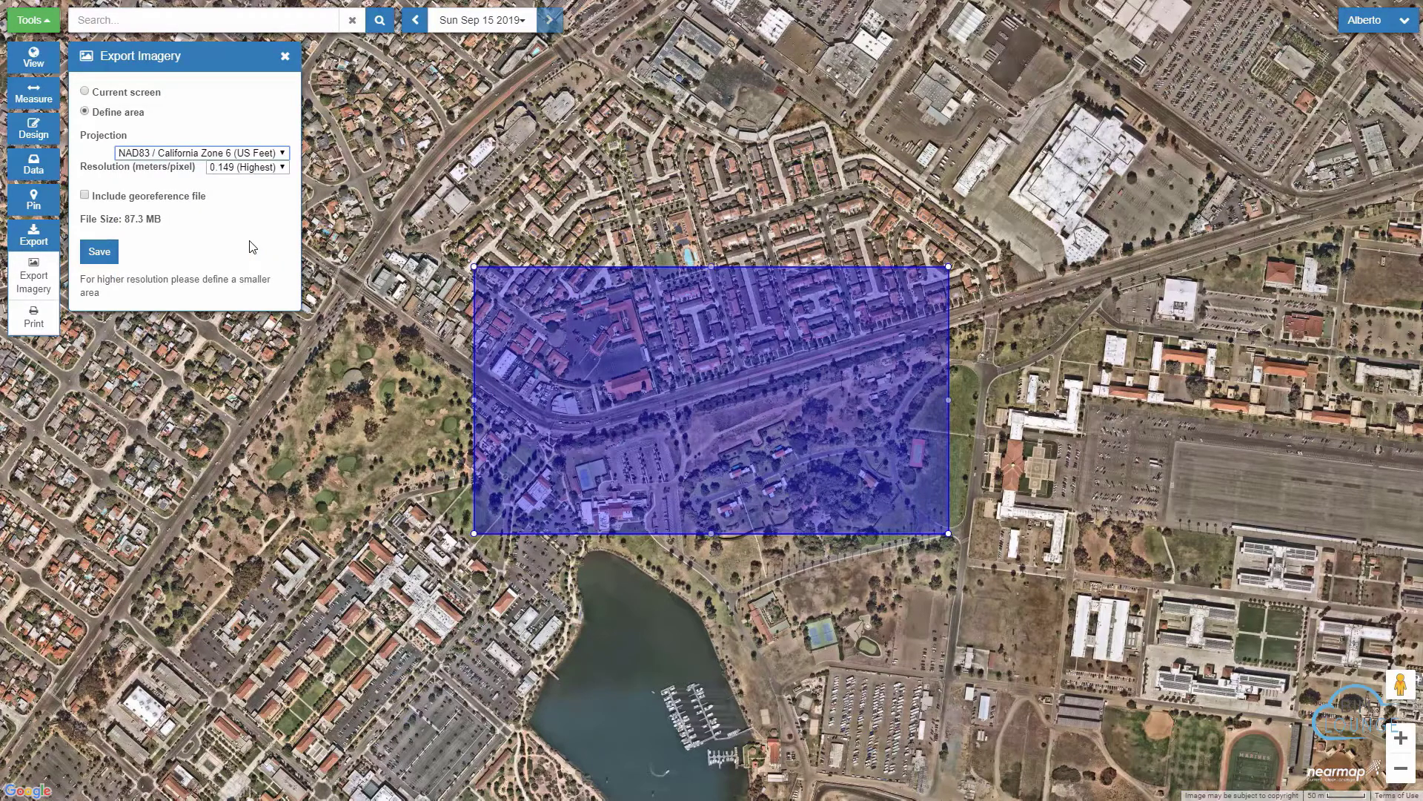
click(85, 195)
Step: Reposition and shrink the export rectangle, and set the resolution to 0.149 (Highest)
scroll(1013, 430, down, 1)
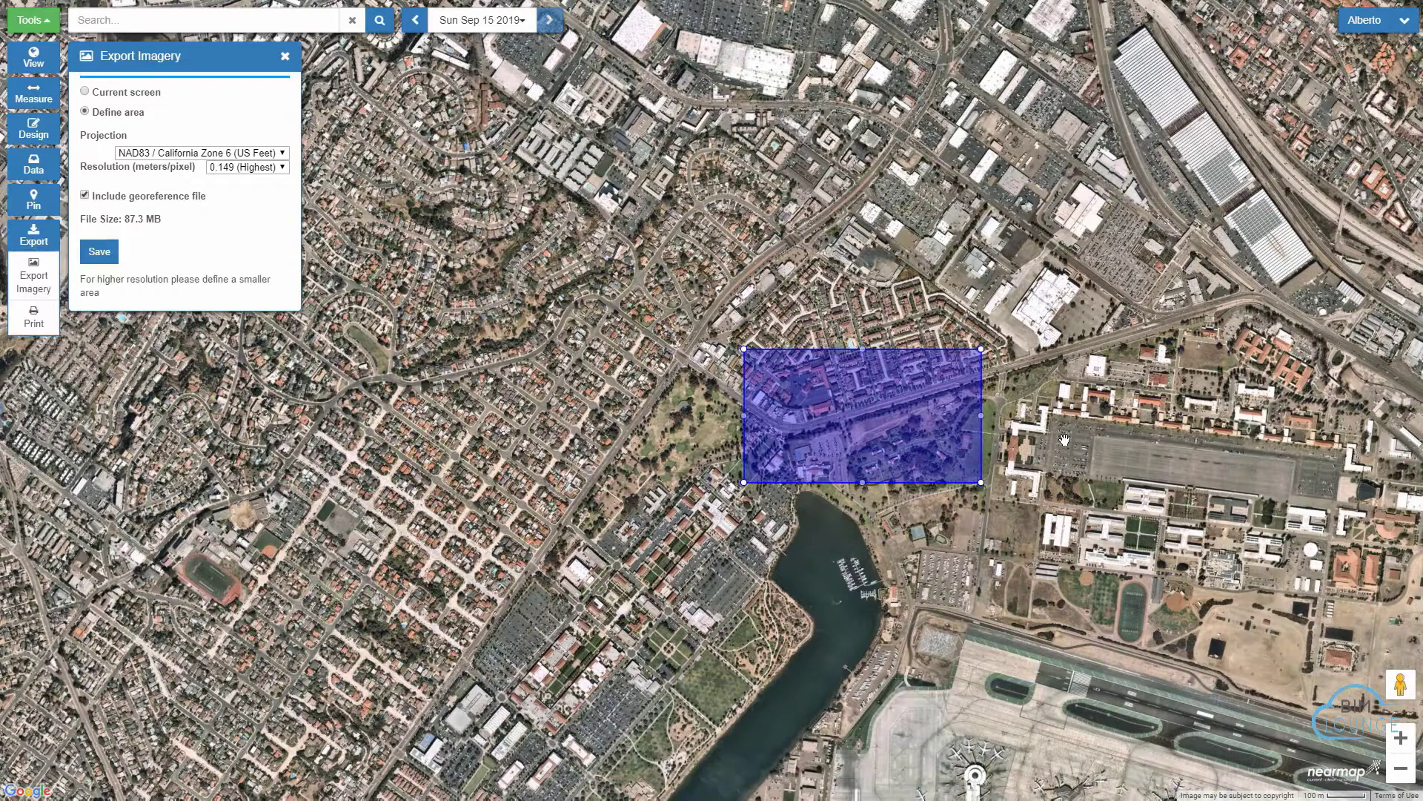
drag(1013, 431, 925, 444)
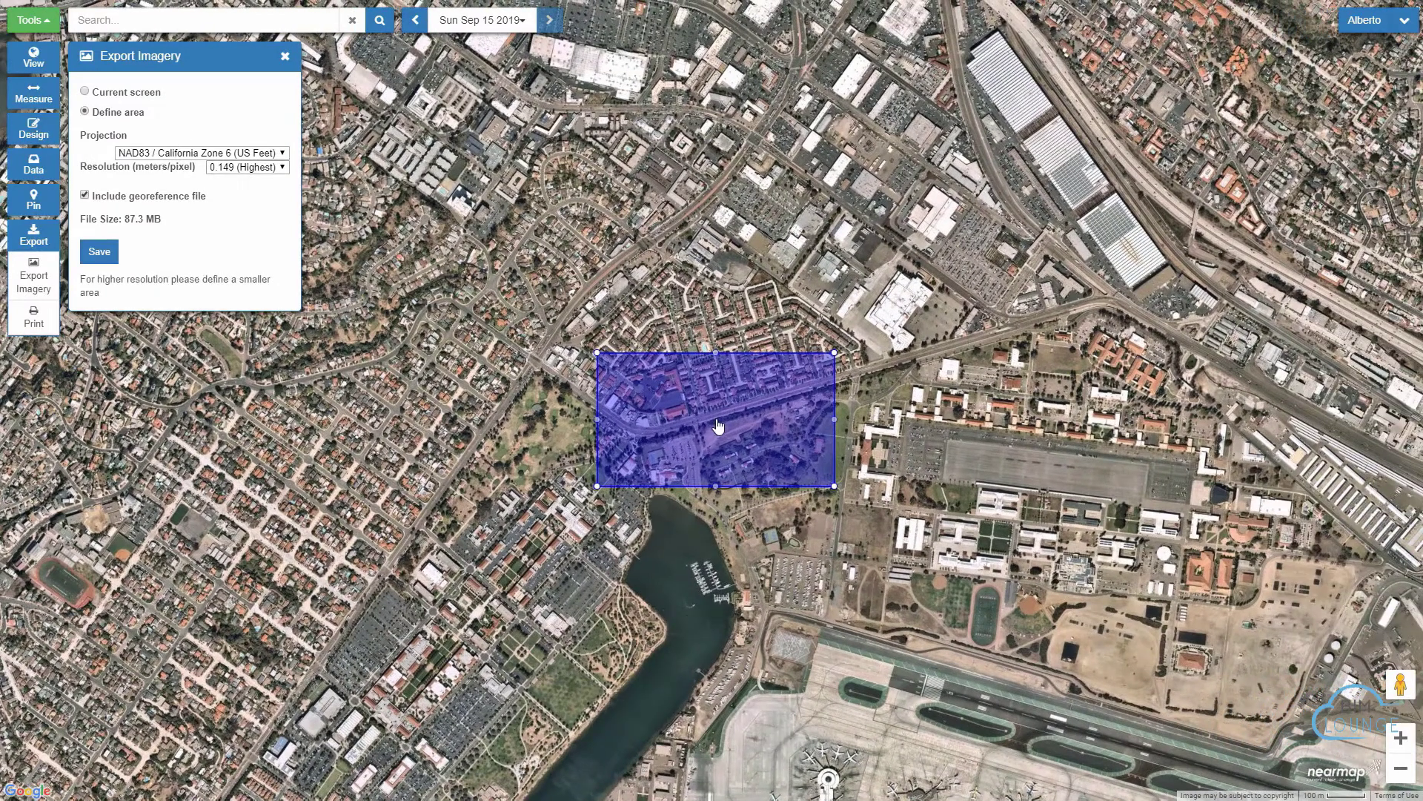
drag(718, 425, 584, 385)
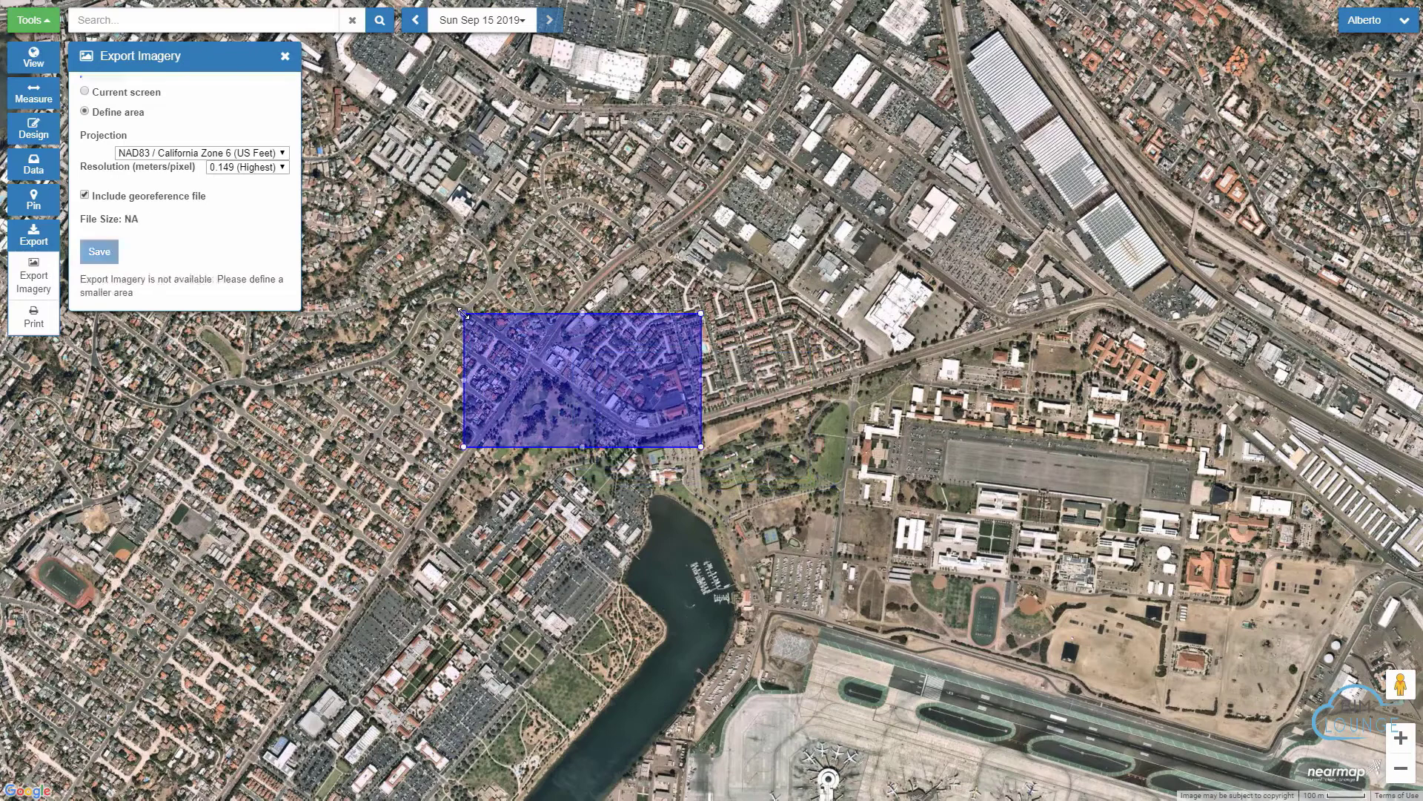
drag(463, 314, 530, 319)
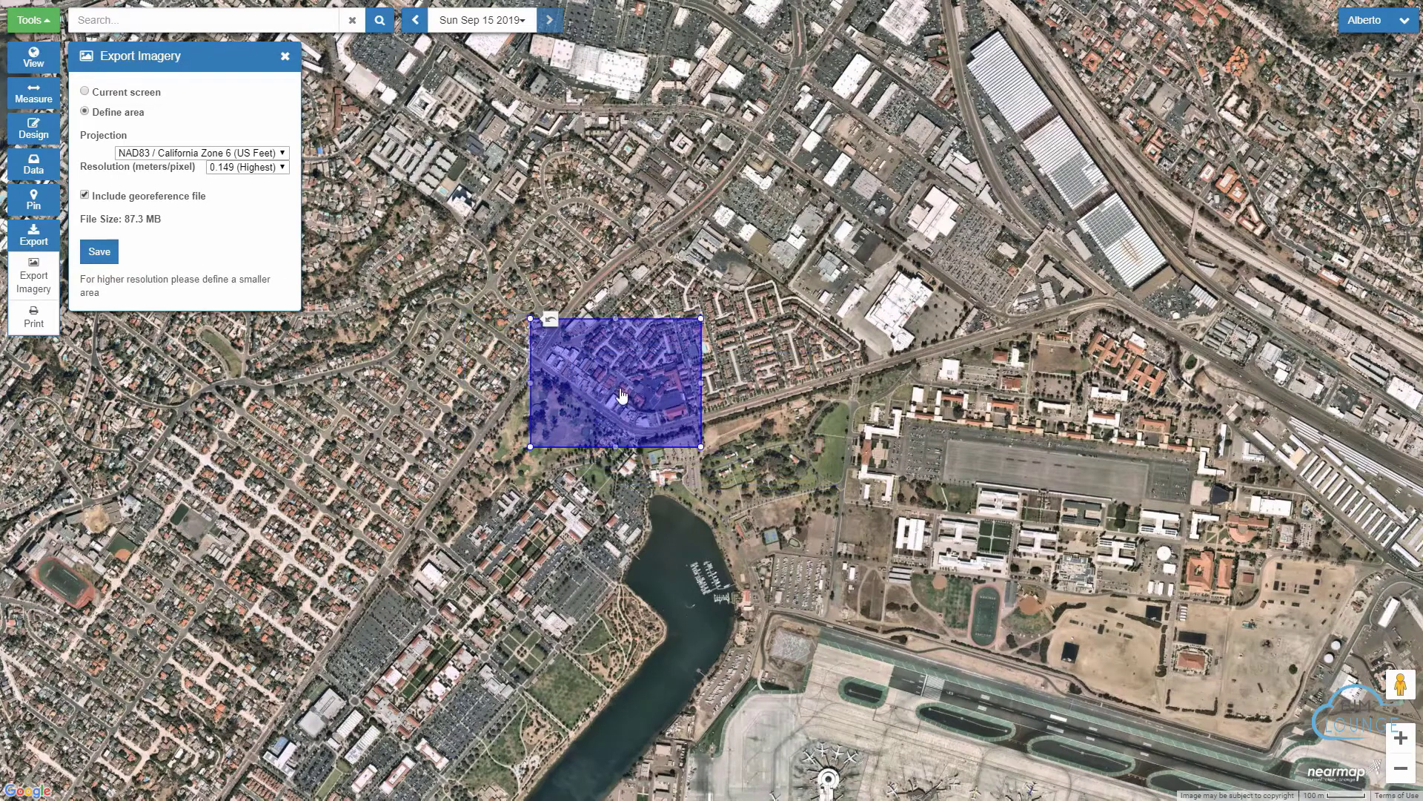
drag(621, 395, 676, 407)
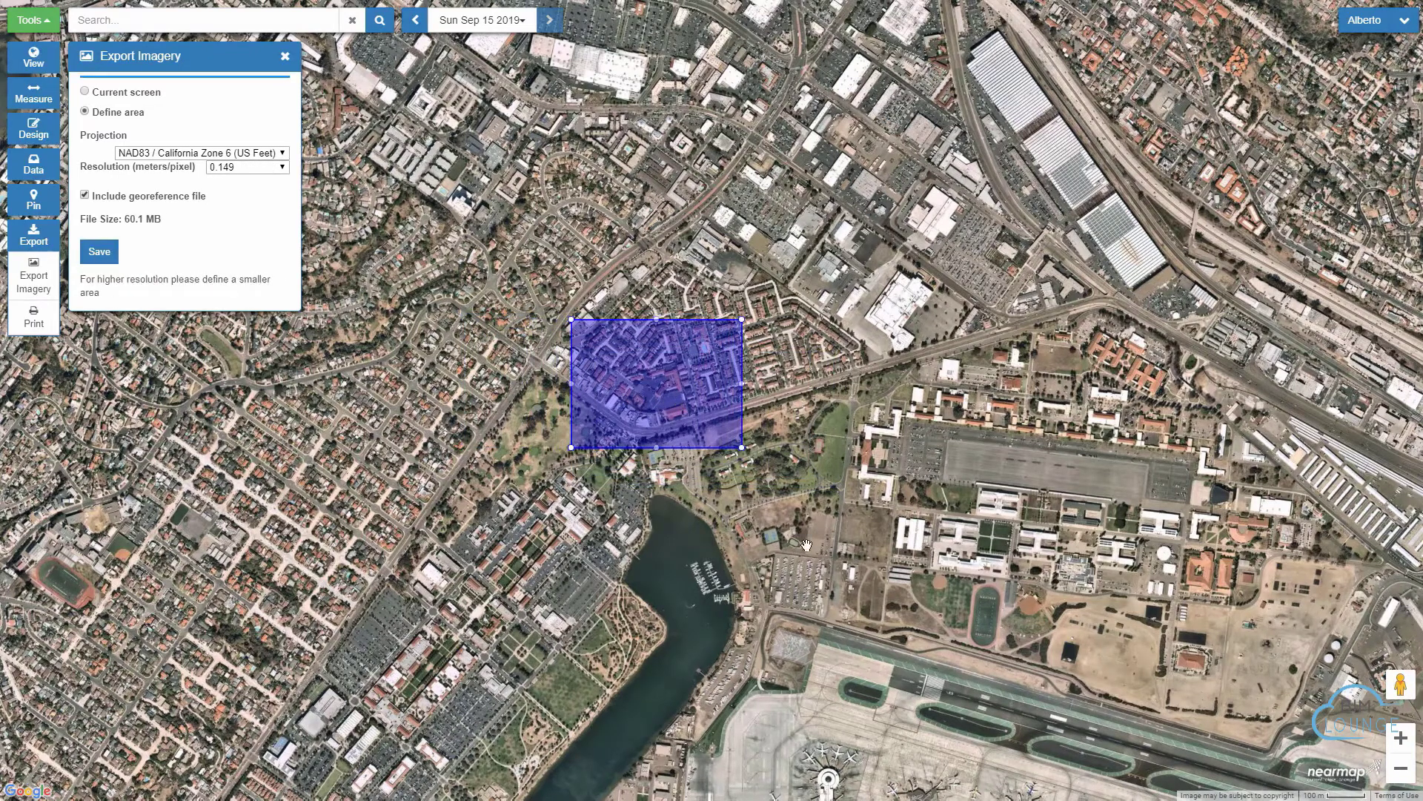
scroll(648, 437, up, 1)
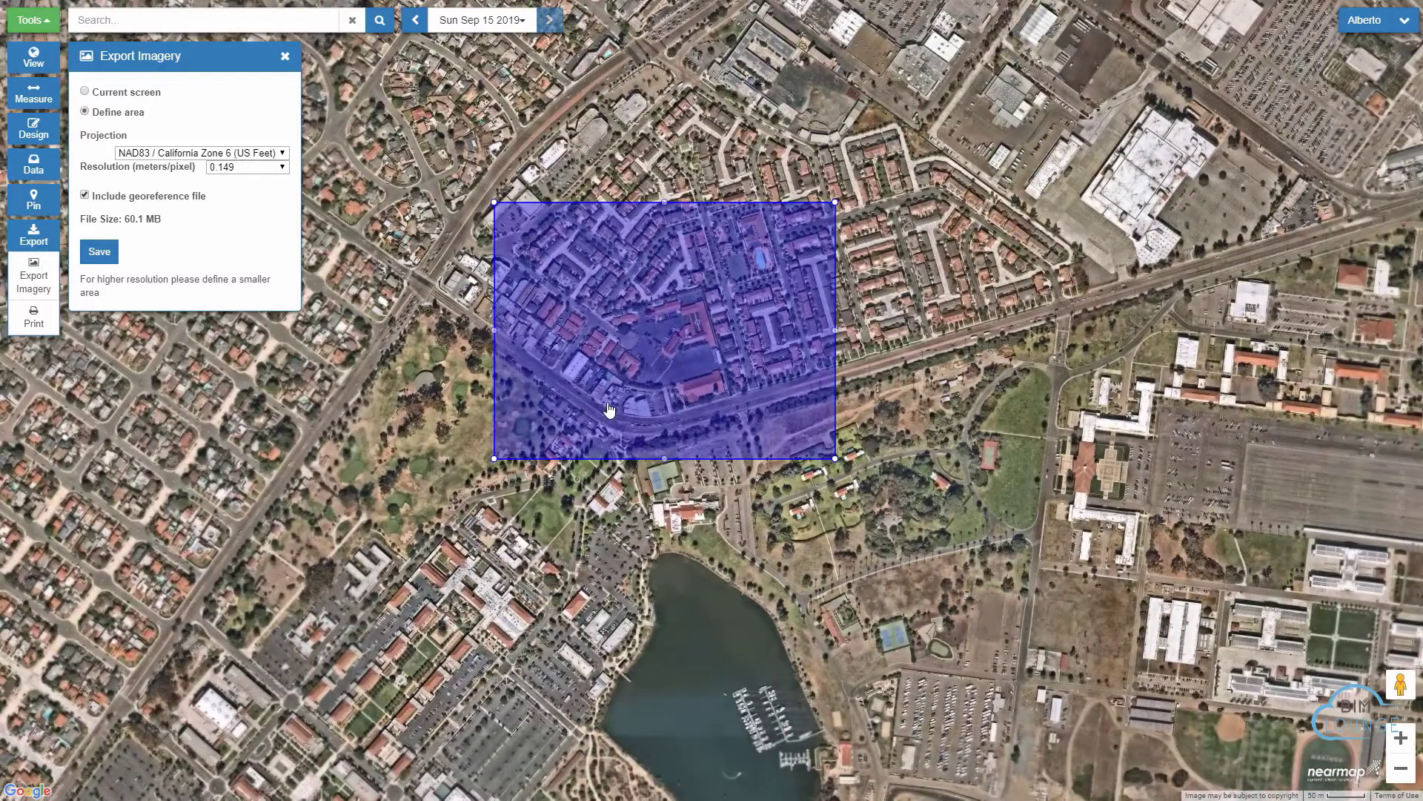
click(247, 167)
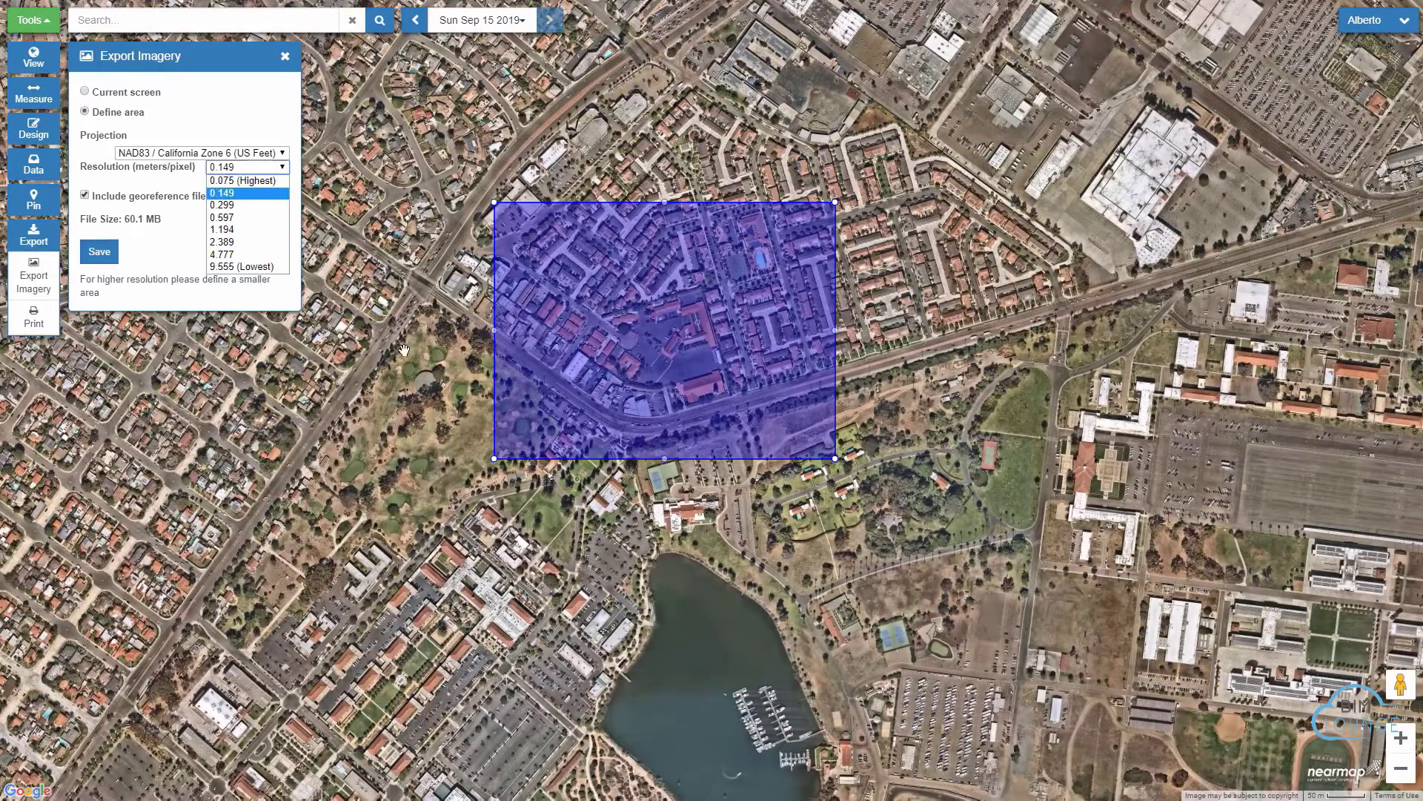
click(493, 458)
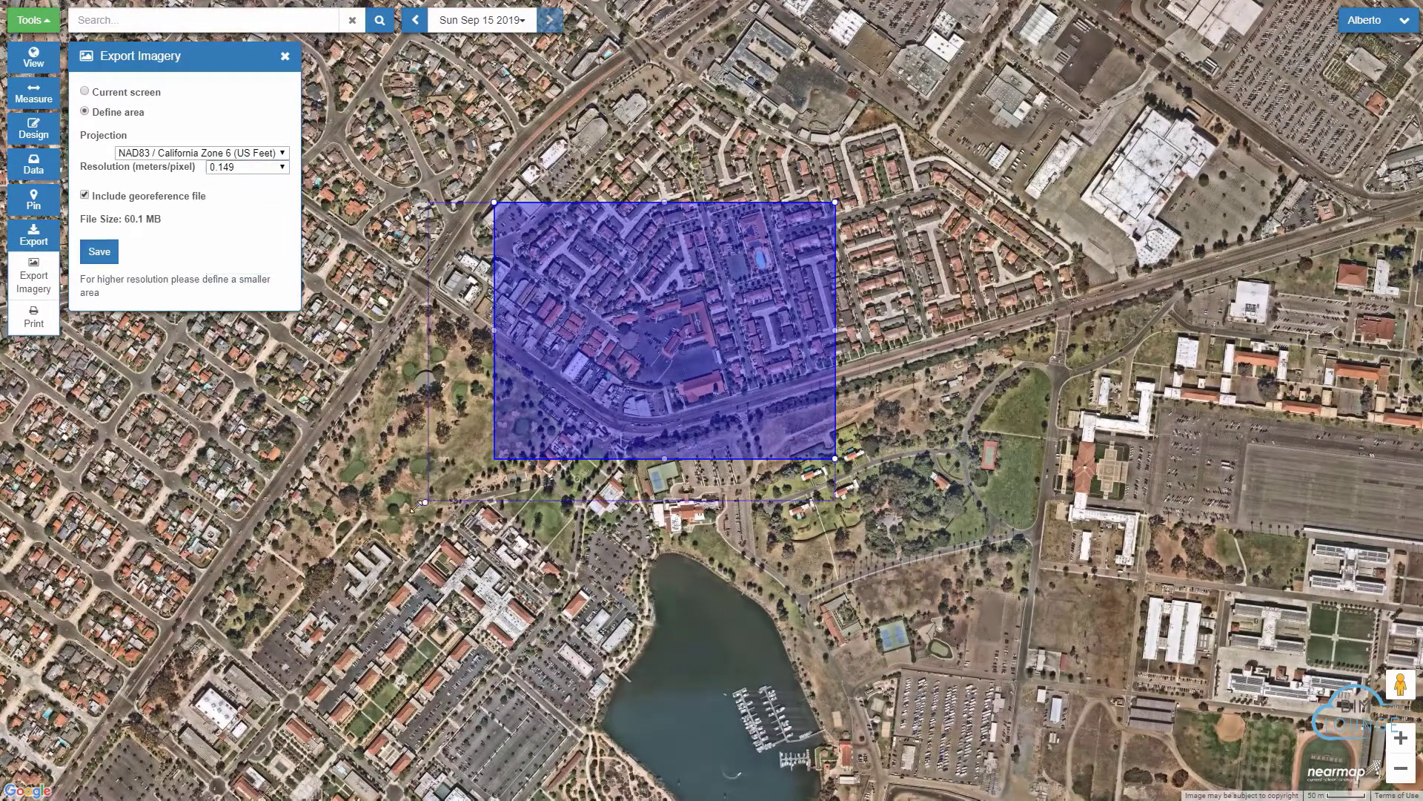
Step: Enlarge and move the export area east and down over the housing and lakeside park
drag(494, 459, 419, 505)
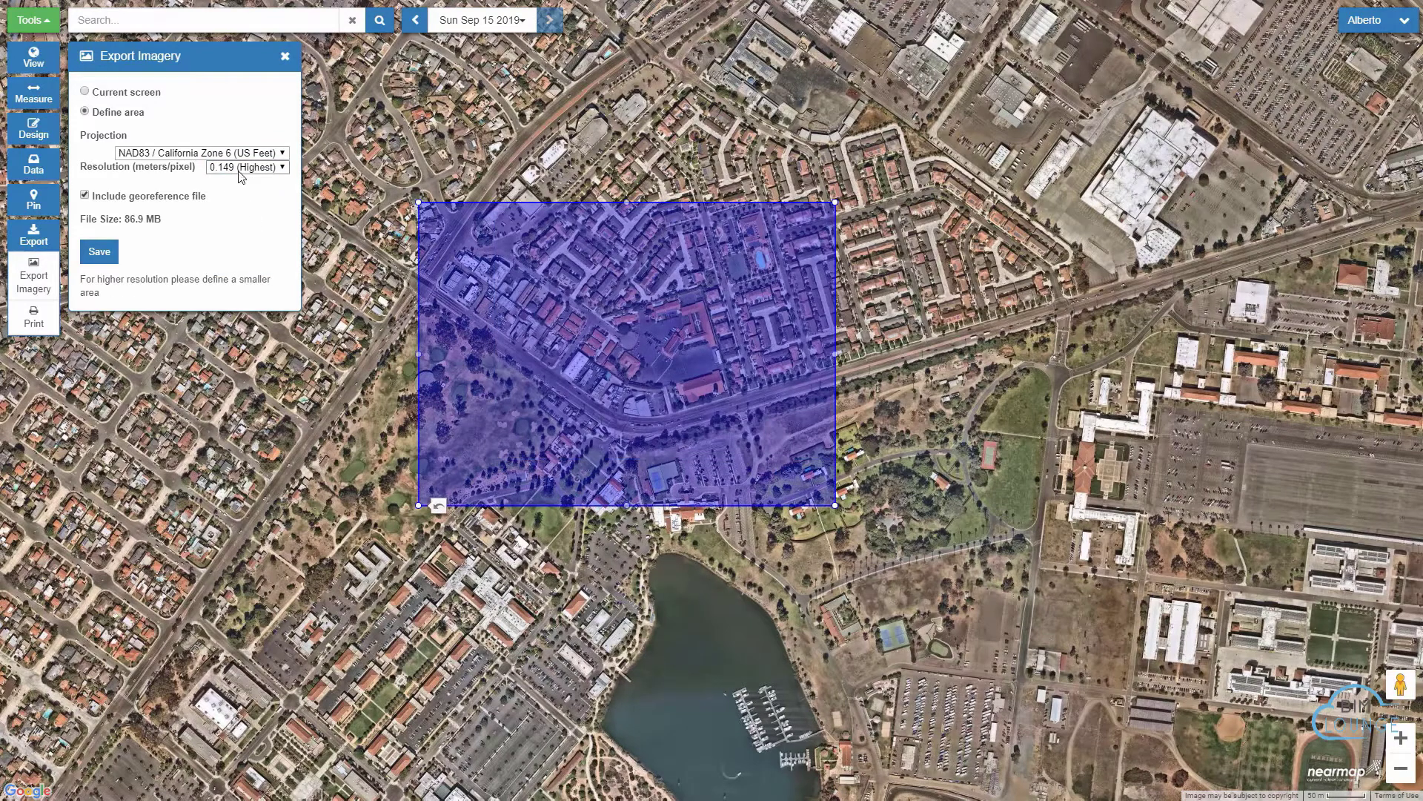
drag(665, 380, 674, 361)
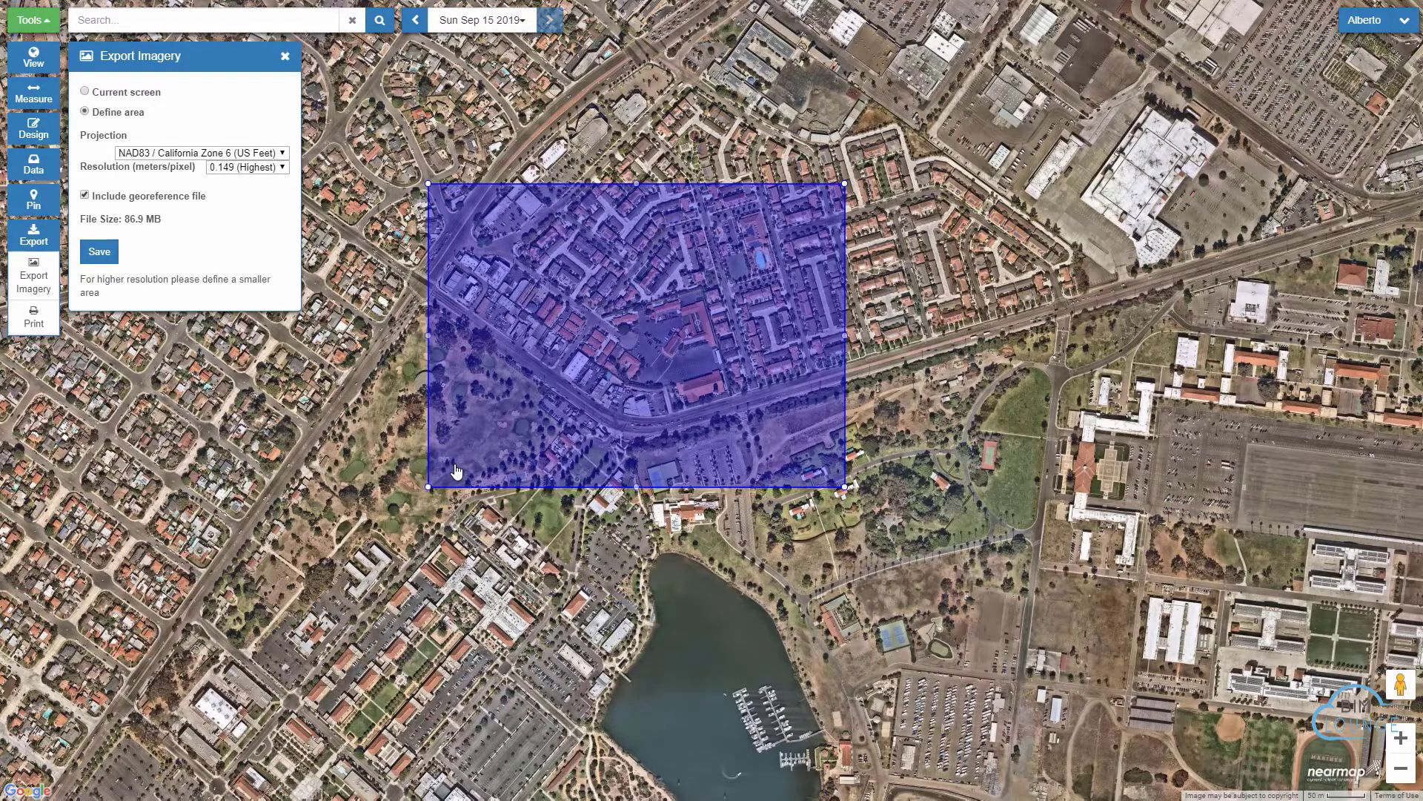
drag(456, 470, 766, 473)
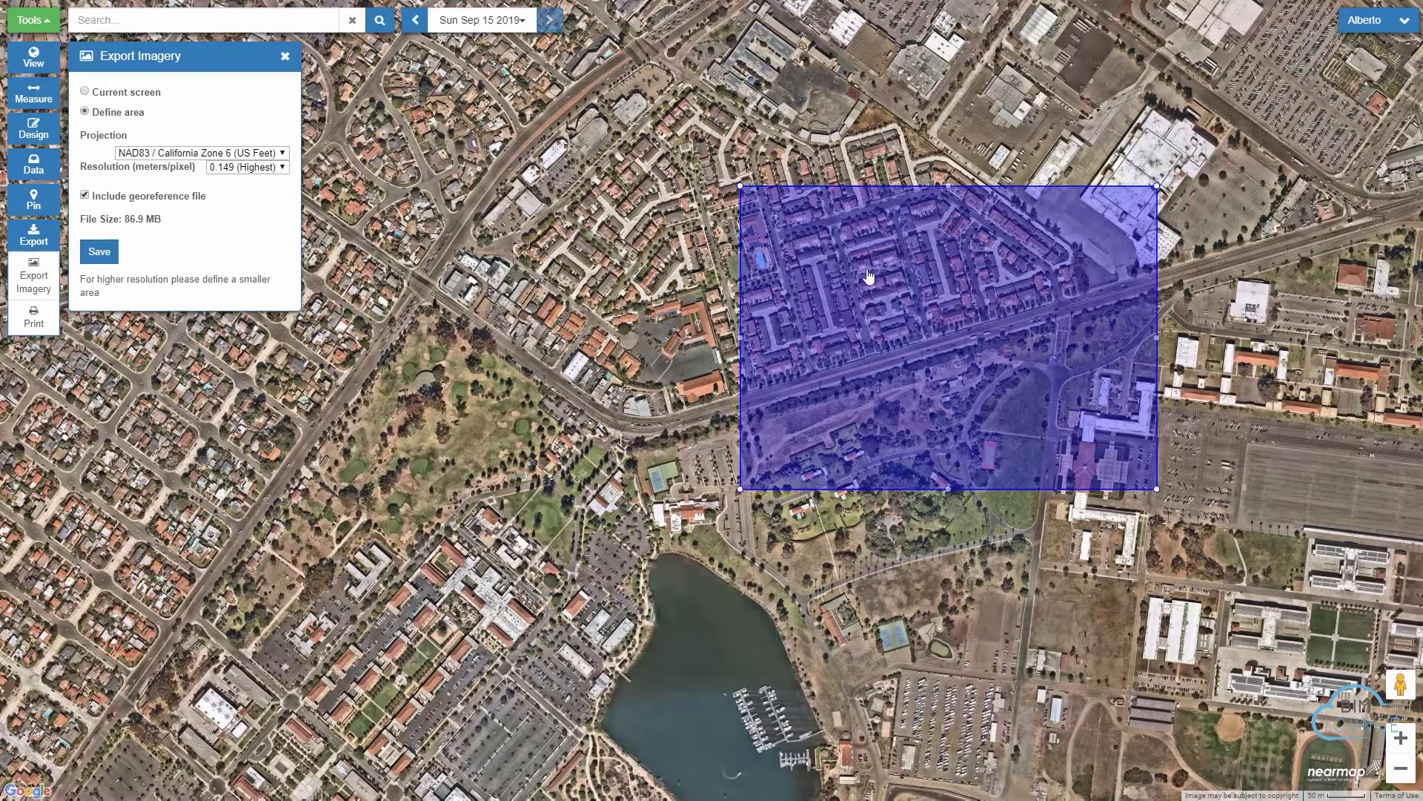
drag(751, 196, 748, 459)
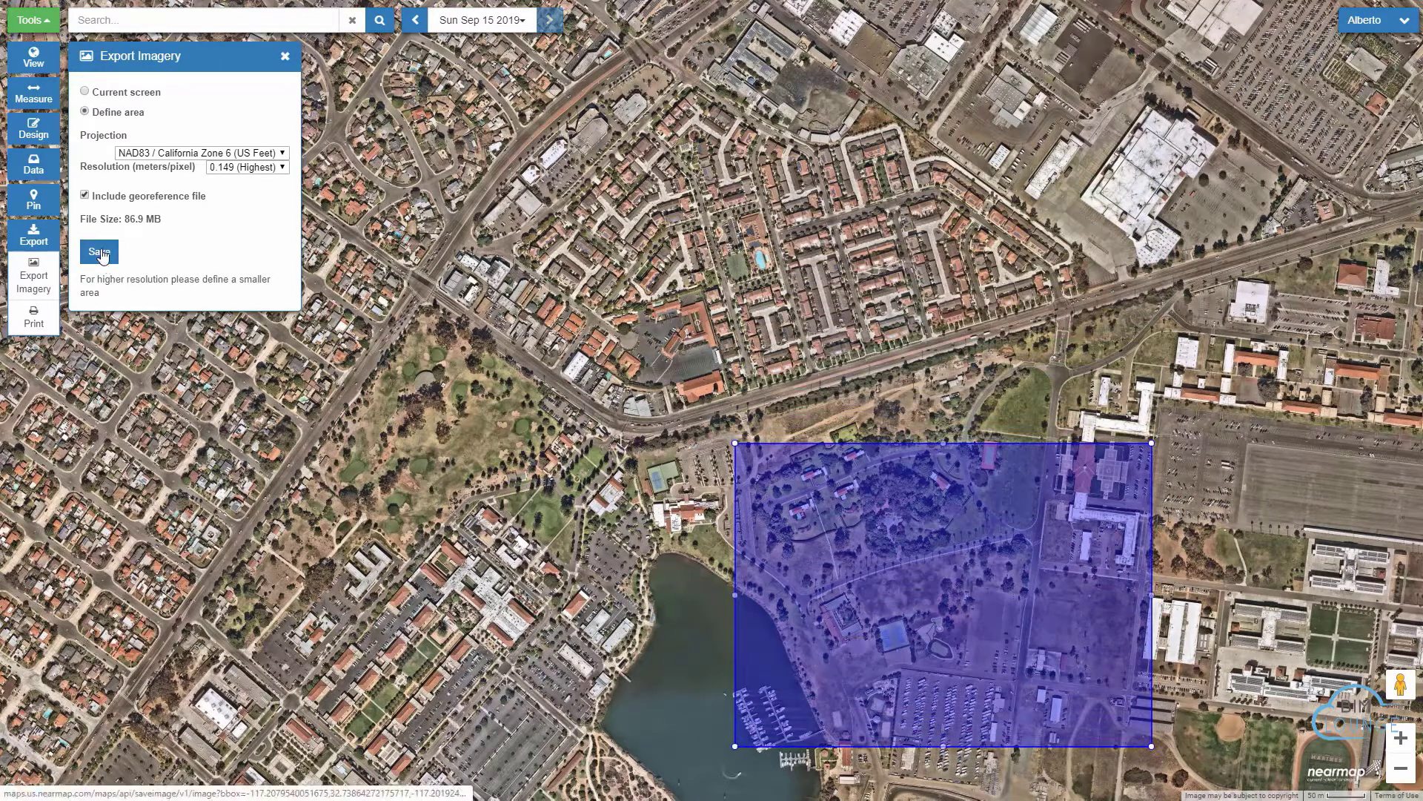
Step: Shift the export rectangle left onto the next adjacent tile
drag(1129, 475, 739, 463)
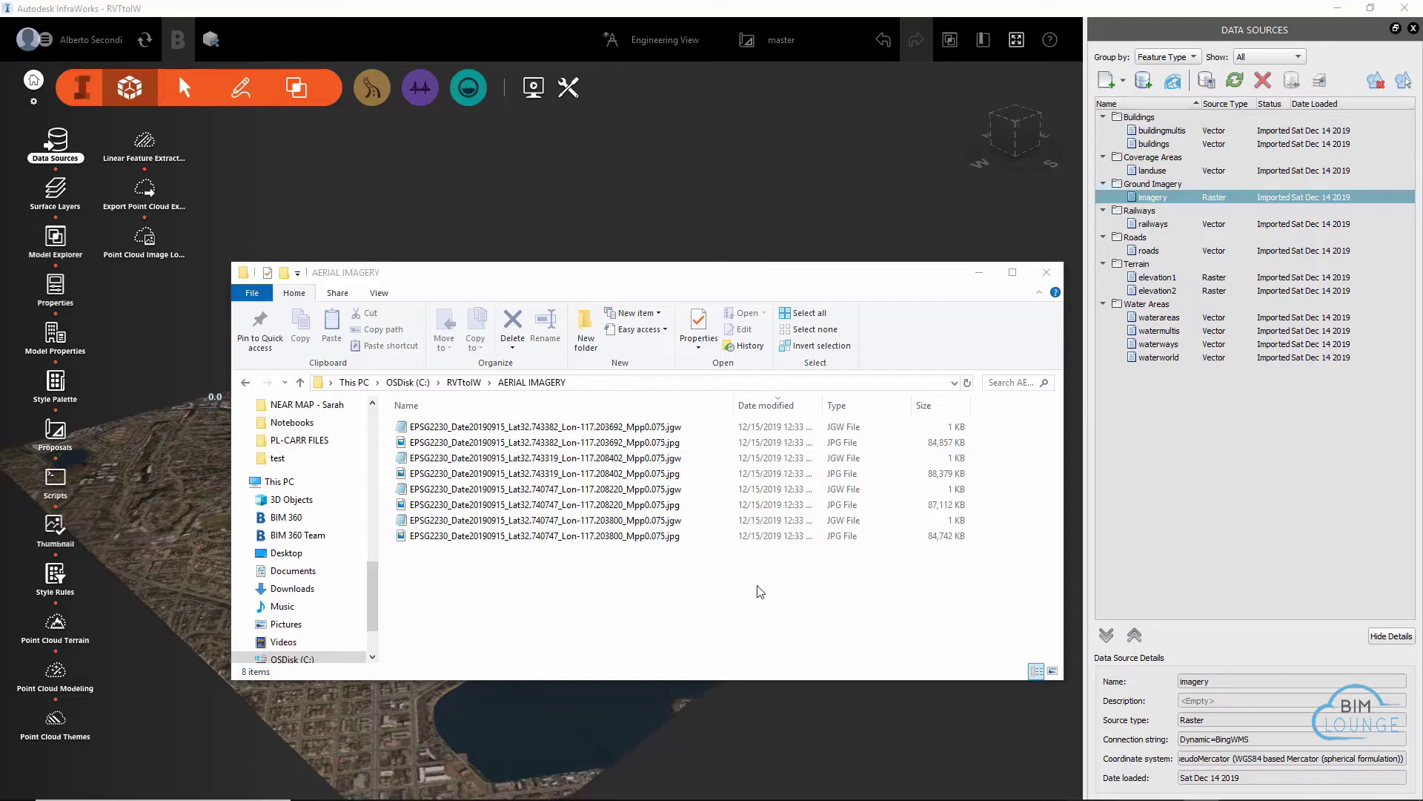
Step: Sort the AERIAL IMAGERY files by type and drag the selected JPG tiles into Data Sources
click(846, 405)
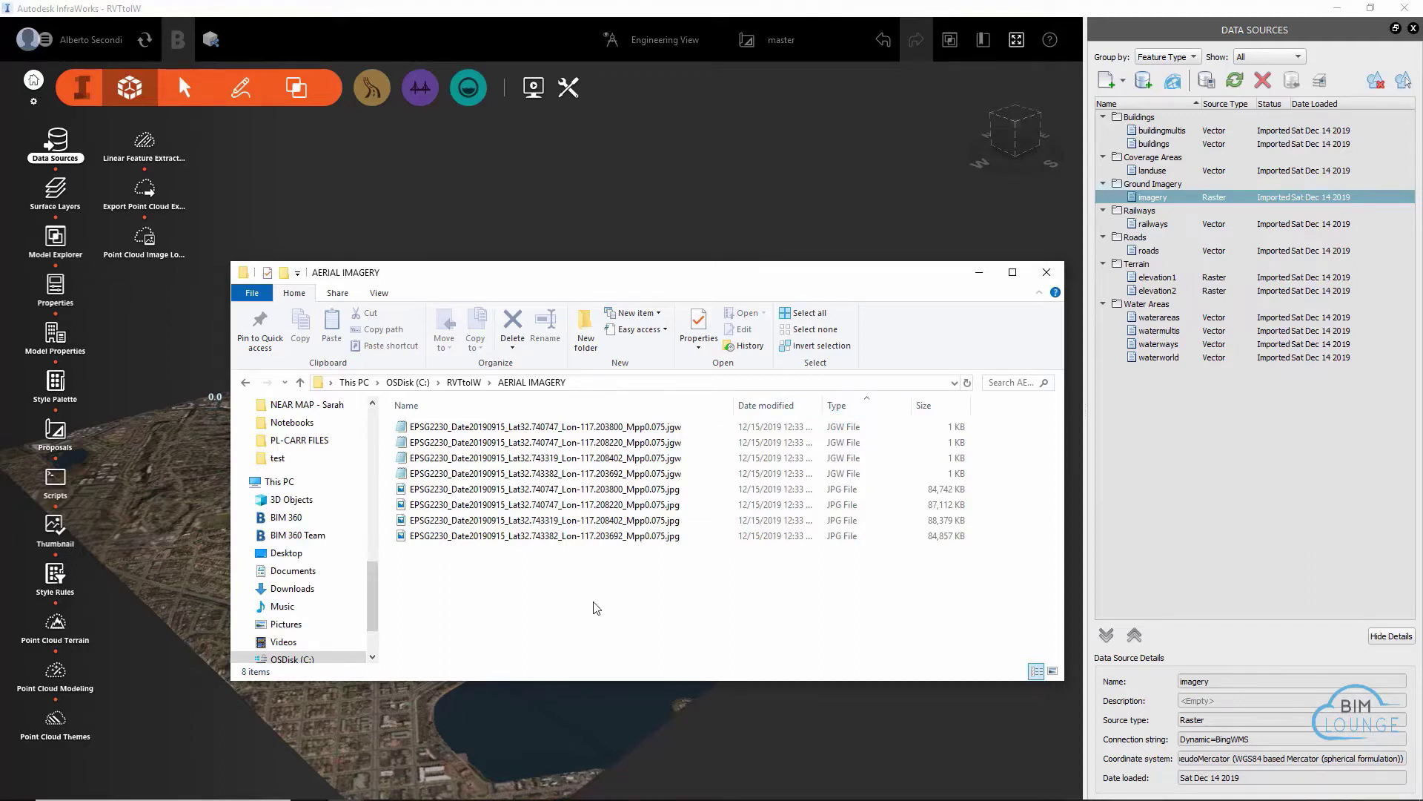
drag(593, 601, 193, 521)
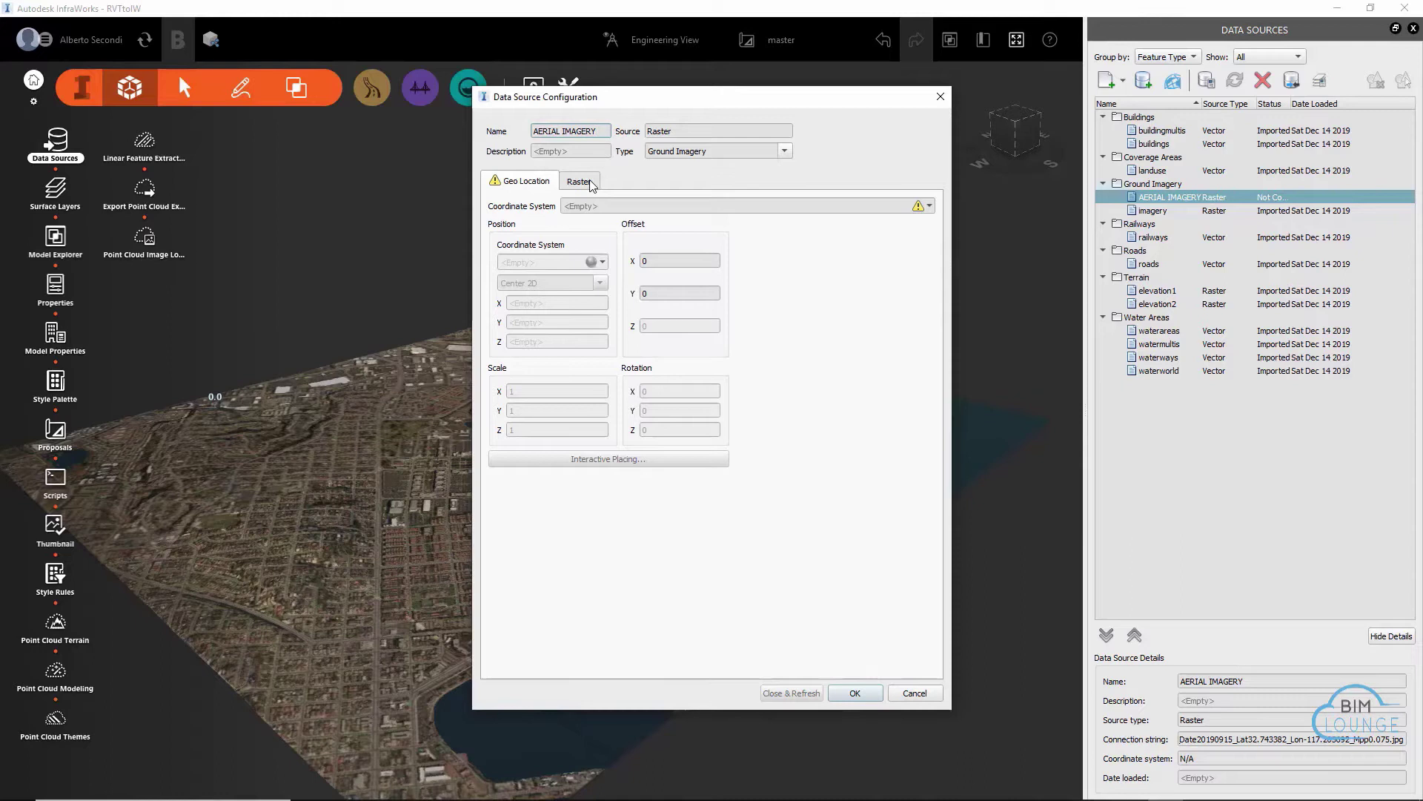
Step: Choose HARN/CA.CAVIF as the coordinate system and Close & Refresh to import the imagery
click(930, 206)
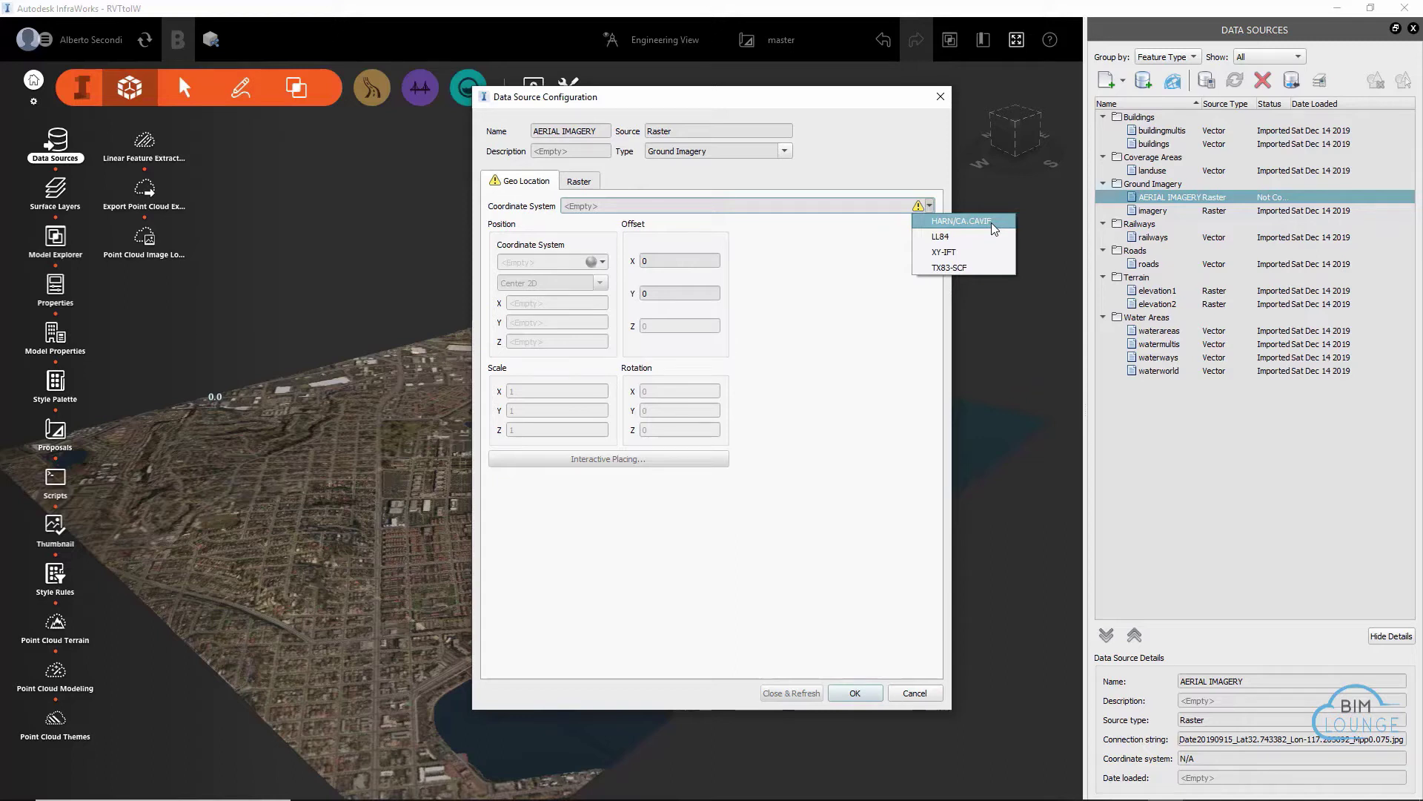
click(1002, 221)
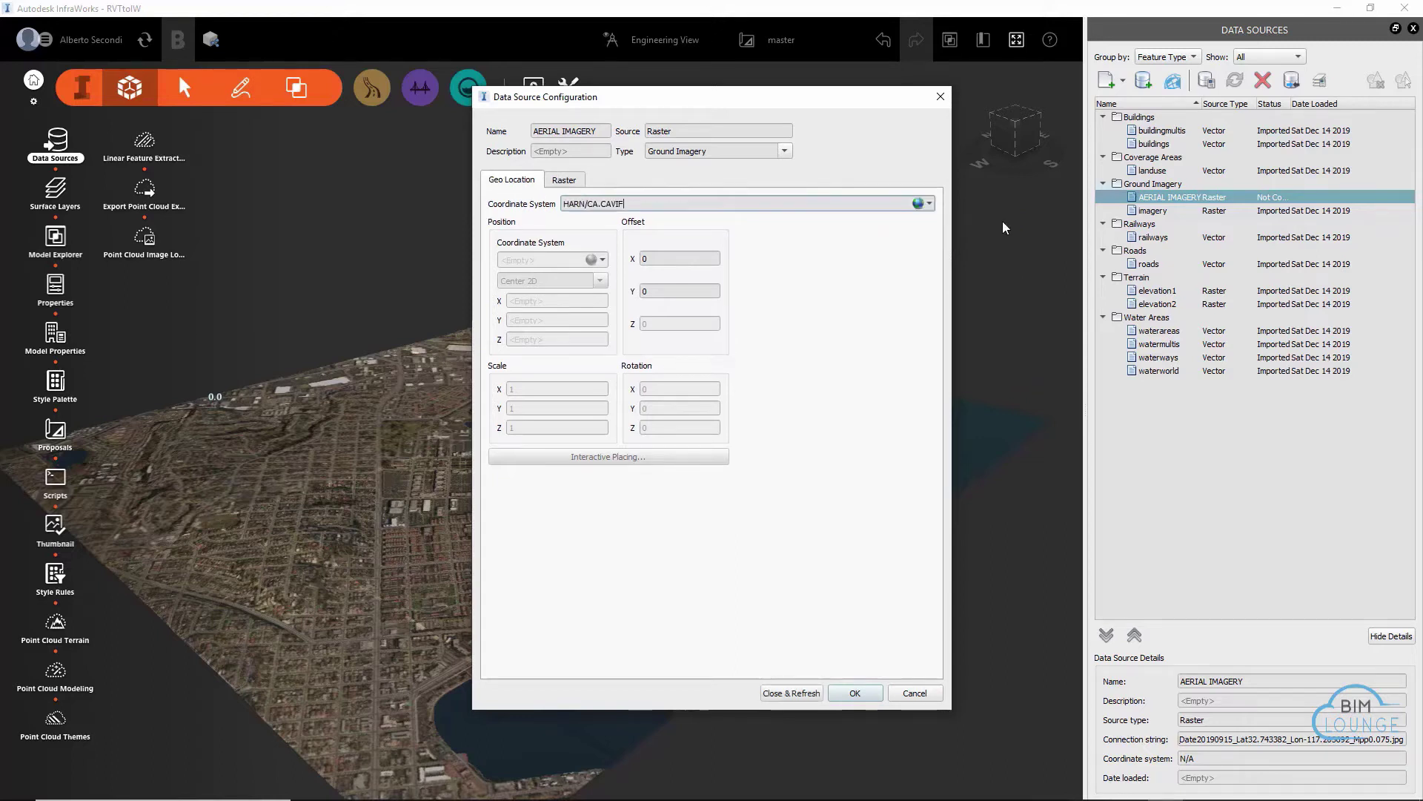
click(793, 696)
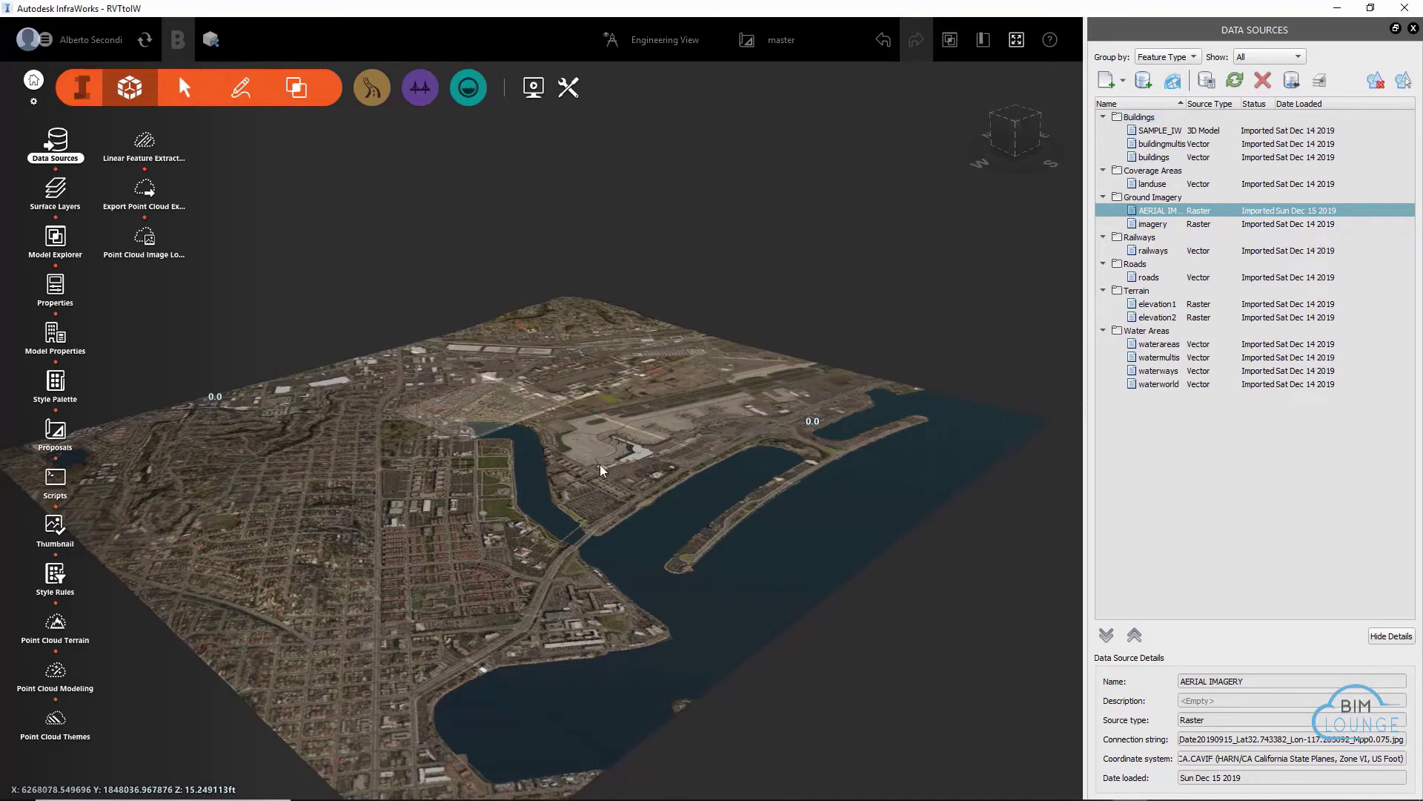
scroll(470, 540, up, 3)
scroll(584, 362, up, 5)
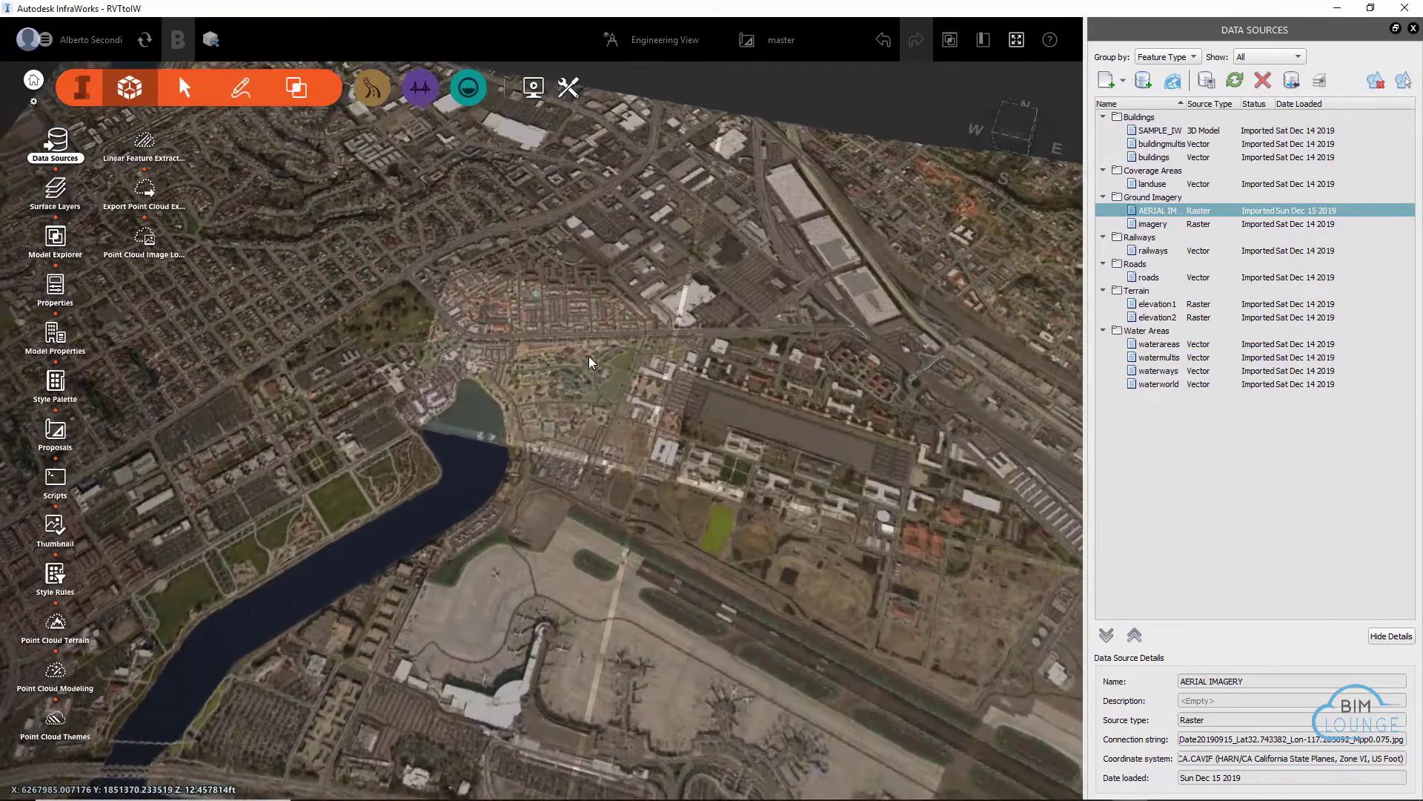
scroll(586, 367, up, 5)
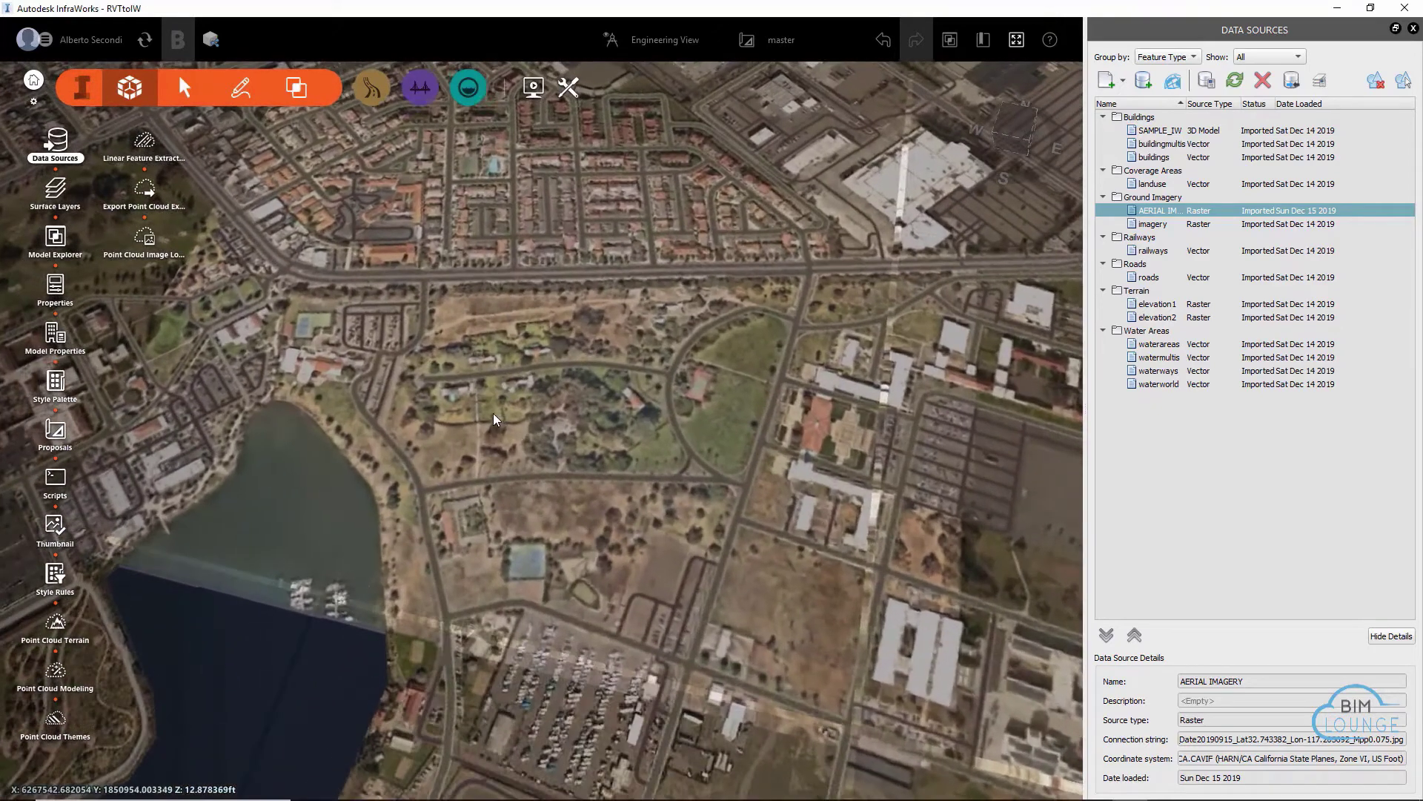
scroll(482, 362, up, 4)
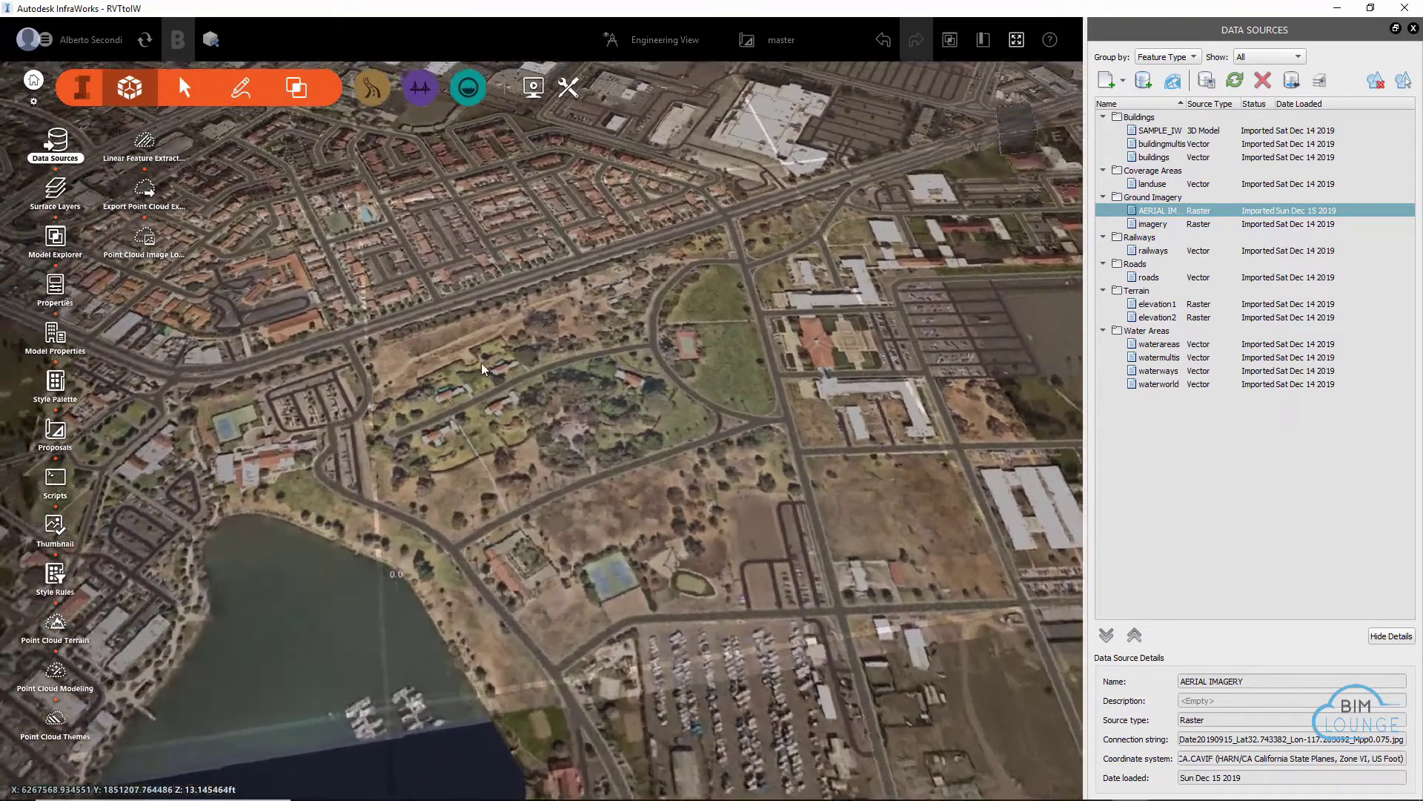
scroll(482, 362, up, 4)
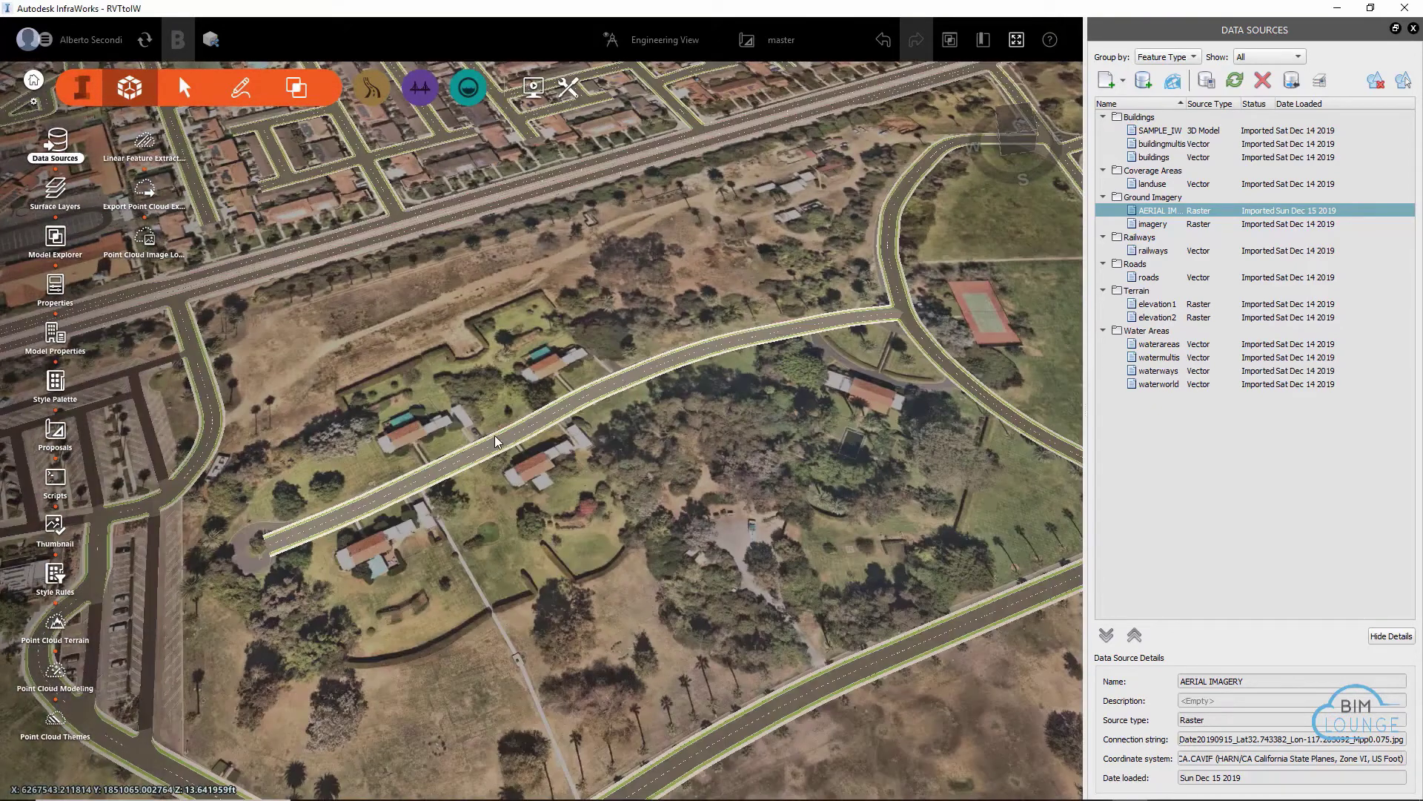
middle_drag(488, 446, 434, 559)
scroll(660, 401, down, 5)
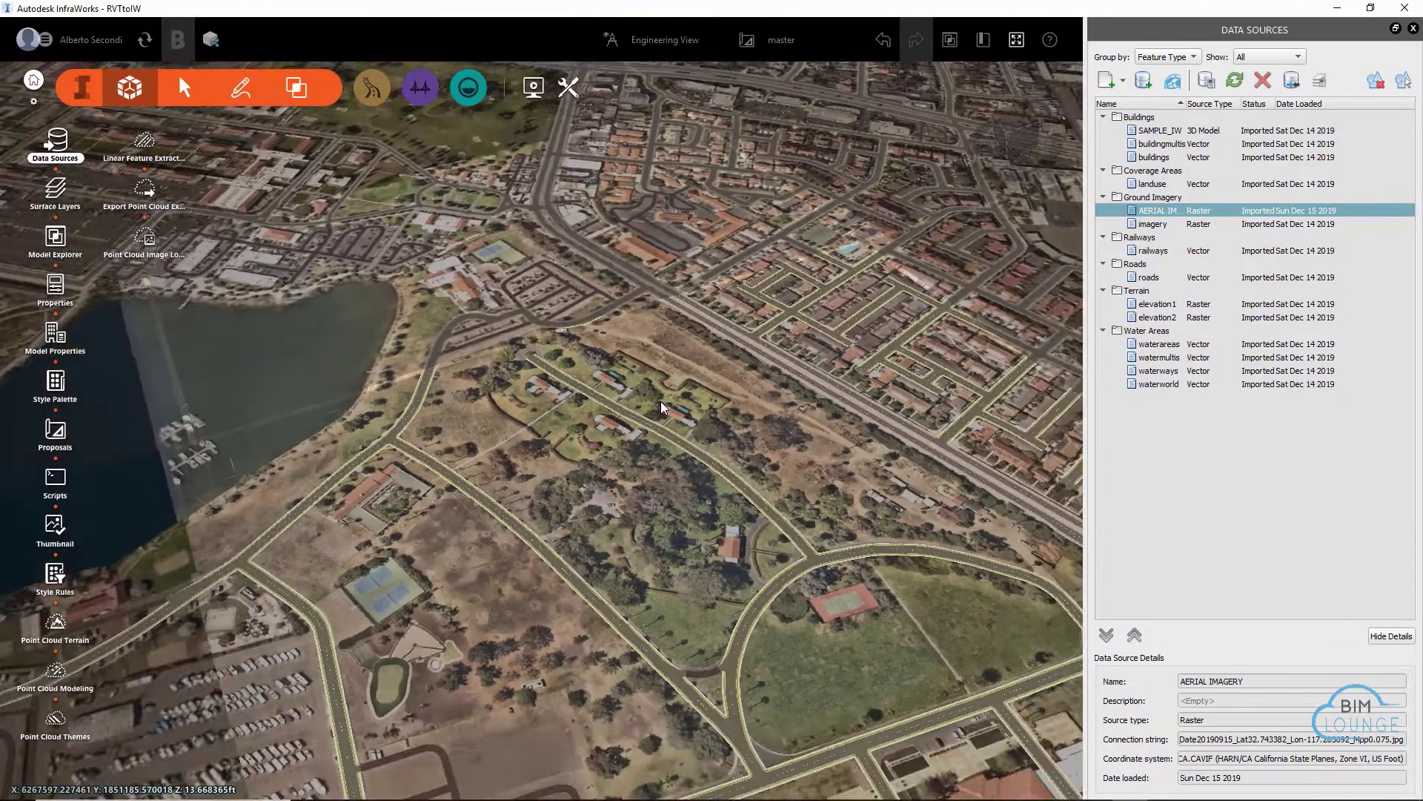
scroll(411, 593, up, 5)
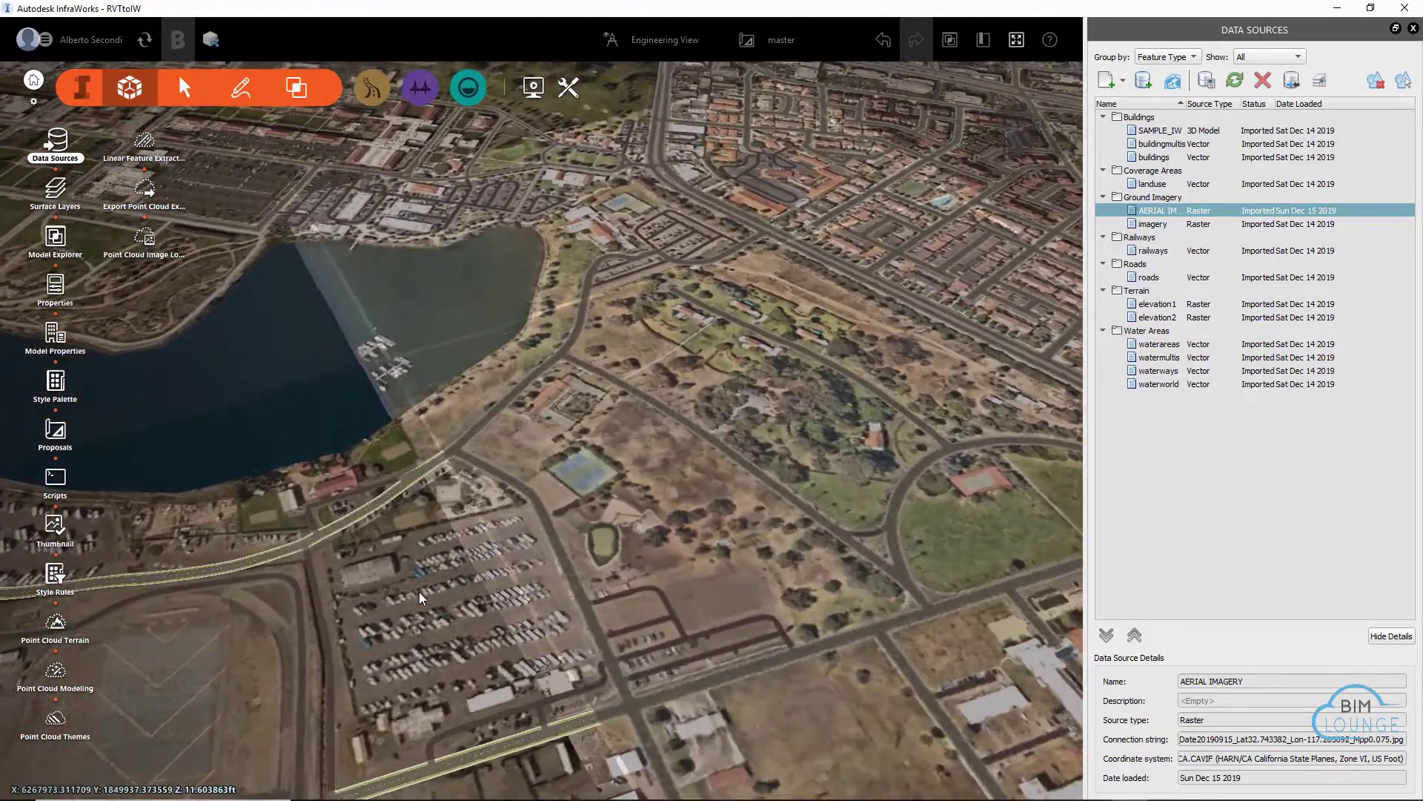
scroll(456, 583, up, 5)
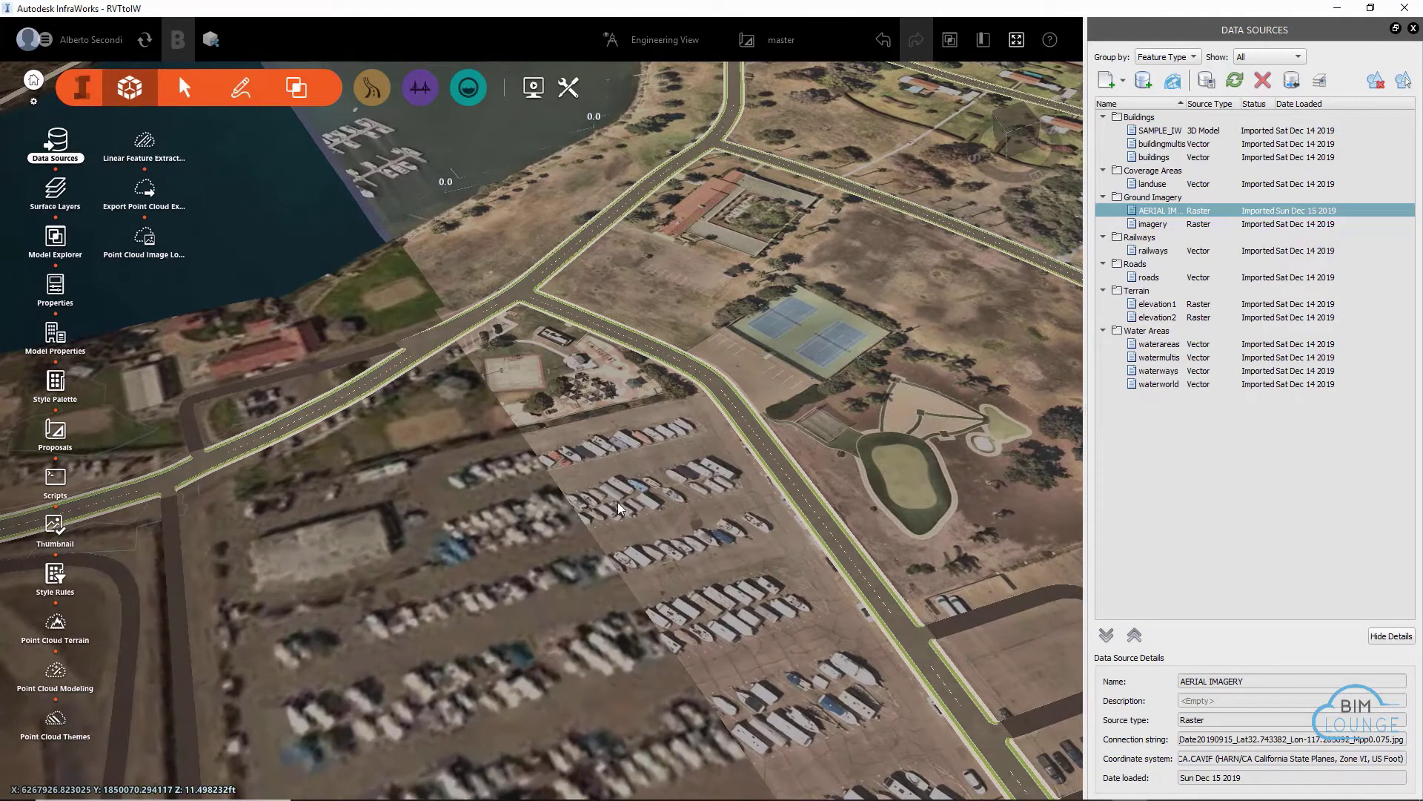
scroll(617, 501, down, 1)
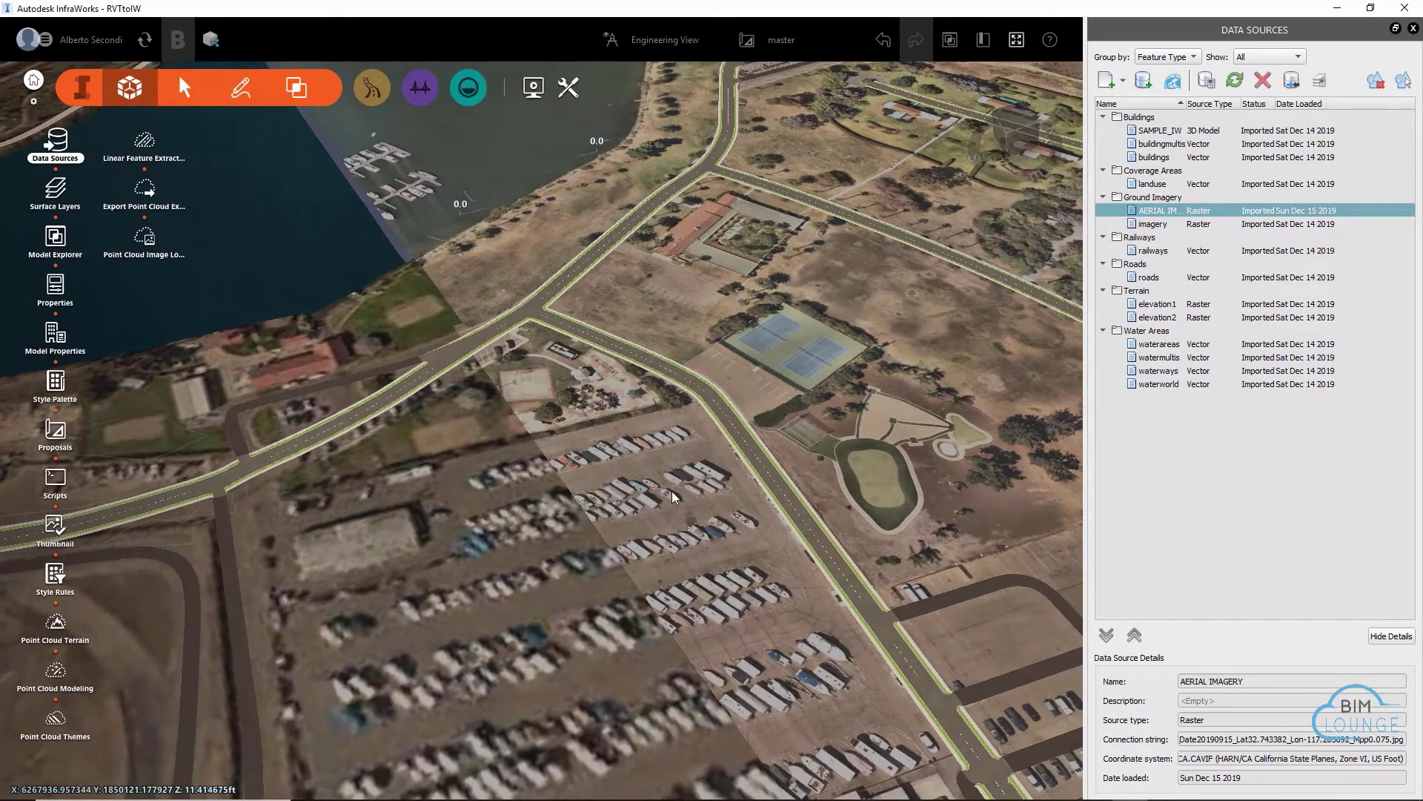